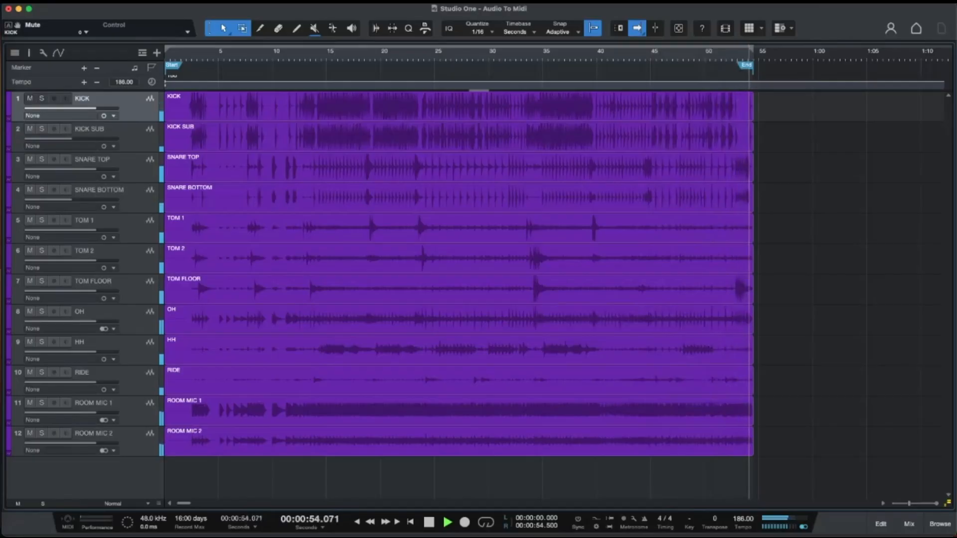
# - Make complete duplicates of the SNARE TOP, TOM 1, TOM 2 and TOM FLOOR tracks and select the copies
pyautogui.click(142, 166)
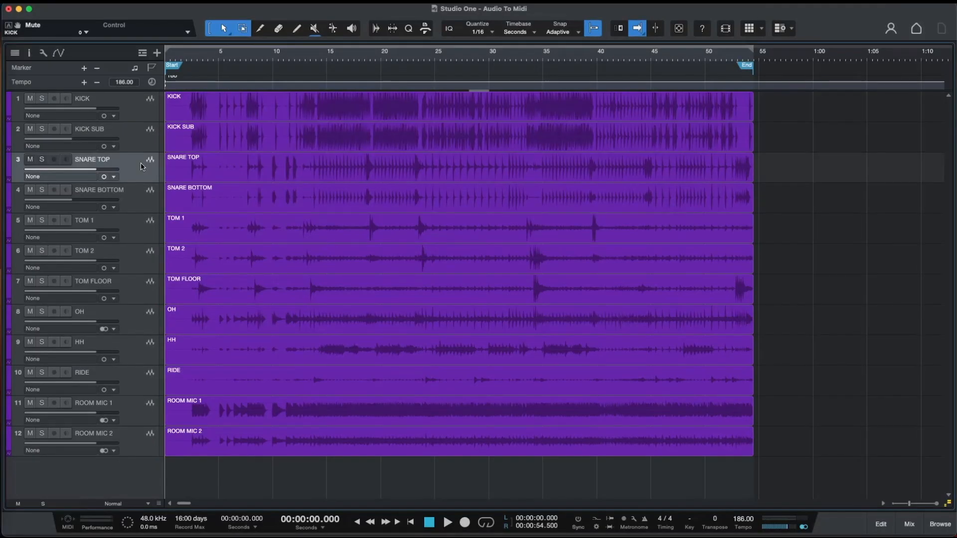
pyautogui.keyDown('super'); pyautogui.click(133, 226); pyautogui.keyUp('super')
pyautogui.hotkey('shift', 'Down')
pyautogui.hotkey('shift', 'Down')
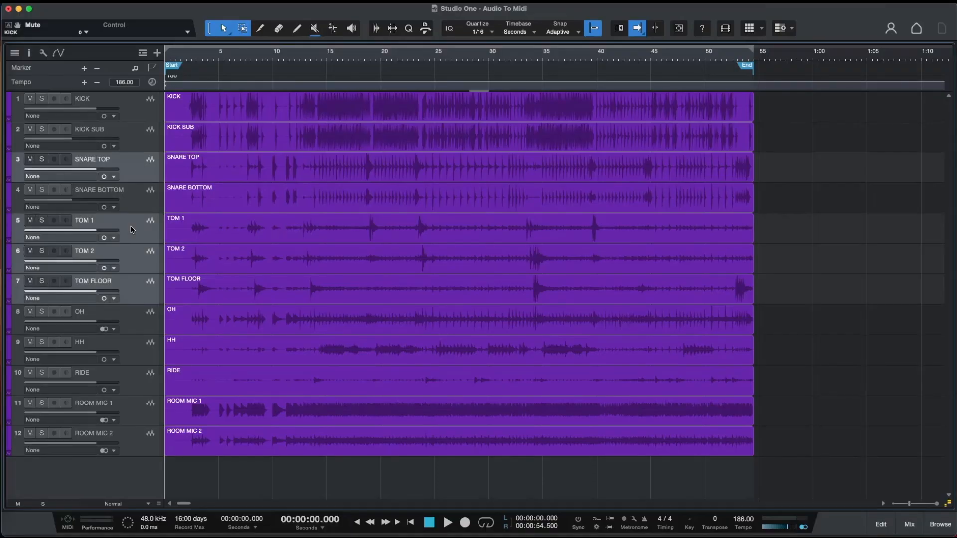
pyautogui.rightClick(132, 229)
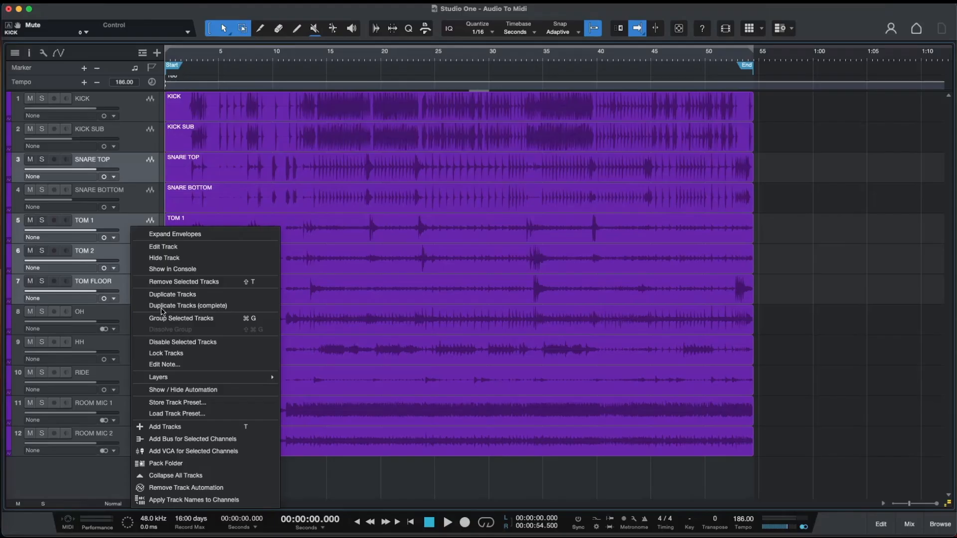
pyautogui.click(217, 305)
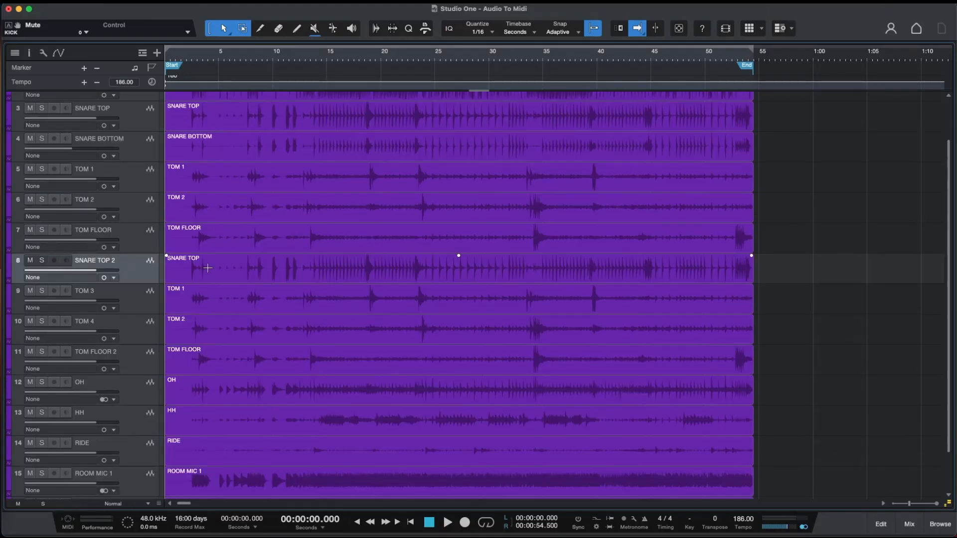
pyautogui.keyDown('shift'); pyautogui.click(132, 358); pyautogui.keyUp('shift')
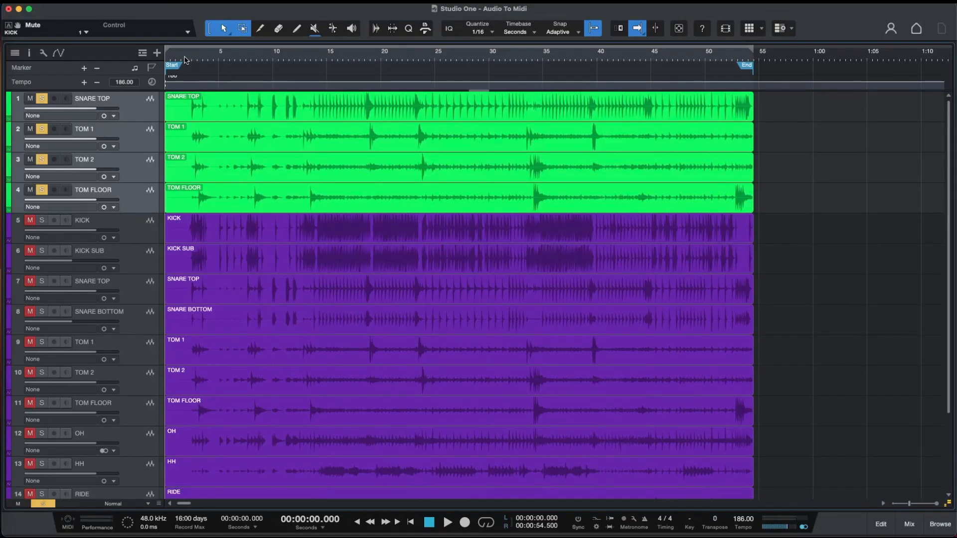
# - Play the soloed snare and tom copies from the 2-second mark
pyautogui.click(186, 59)
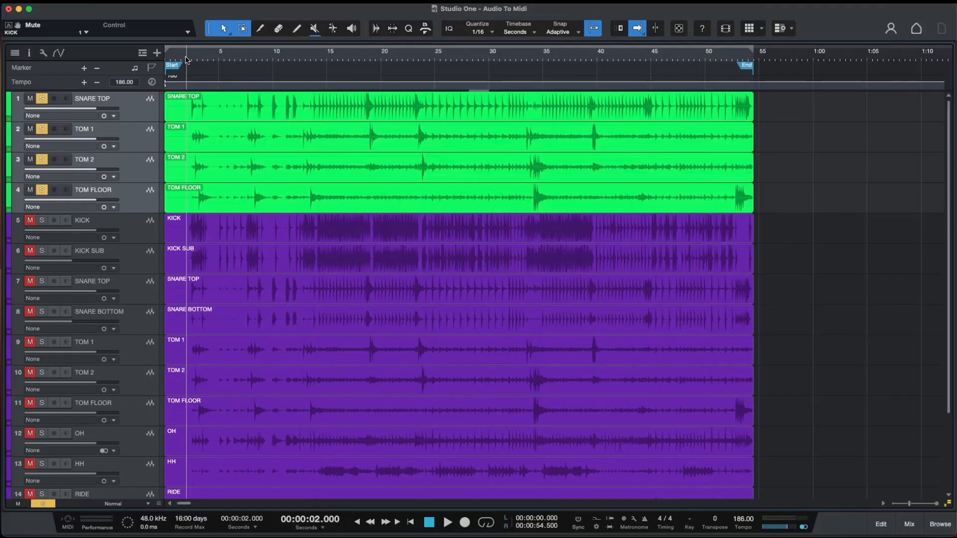
pyautogui.press('space')
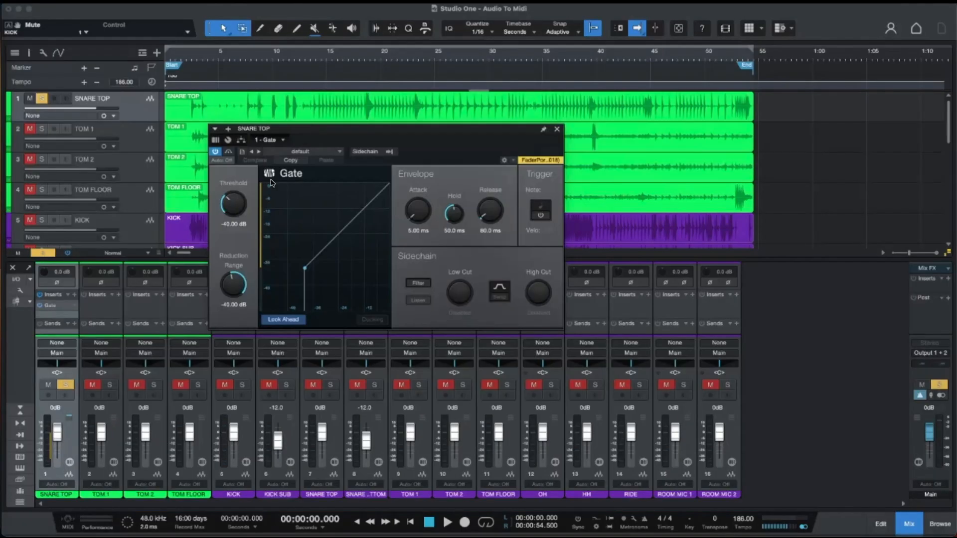
# - Set the gate threshold on the SNARE TOP copy to -12.70 dB and audition the gated snare
pyautogui.moveTo(236, 208); pyautogui.dragTo(237, 170)
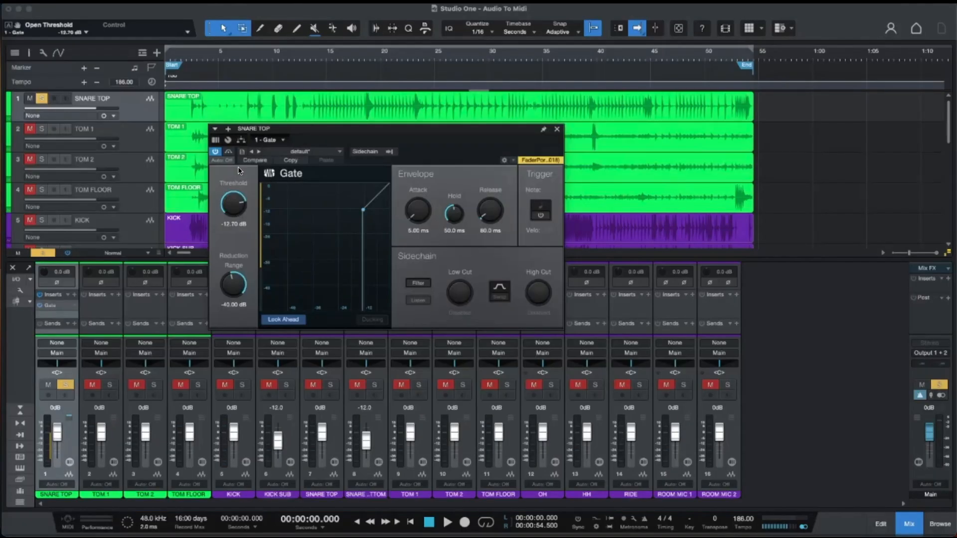
pyautogui.click(185, 59)
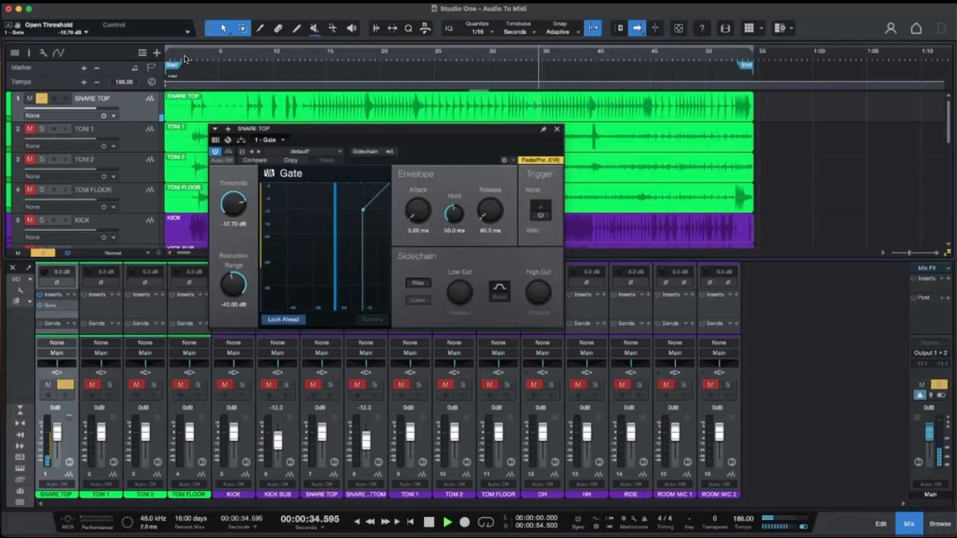
pyautogui.press('space')
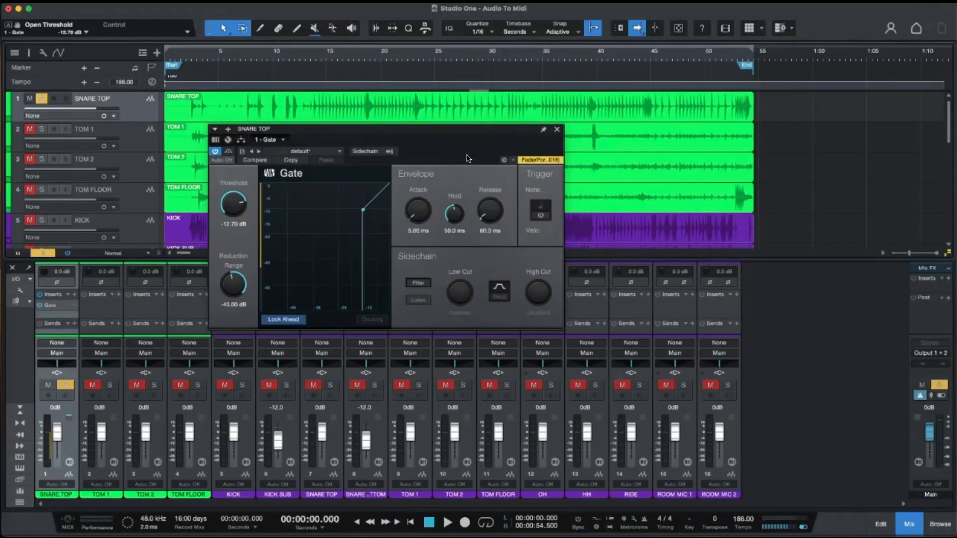
pyautogui.click(557, 130)
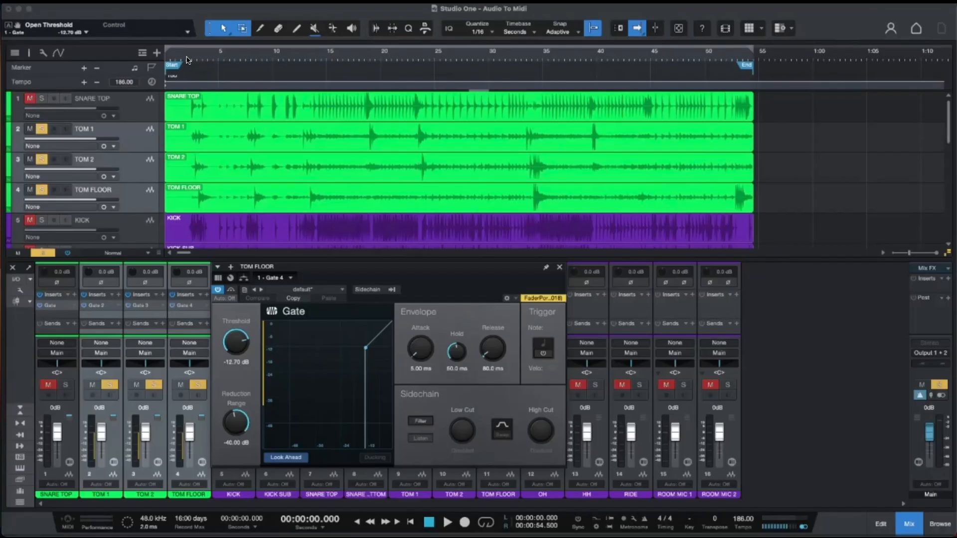
# - Audition the three gated tom tracks from about the 2-second mark and solo SNARE TOP alongside them
pyautogui.click(186, 57)
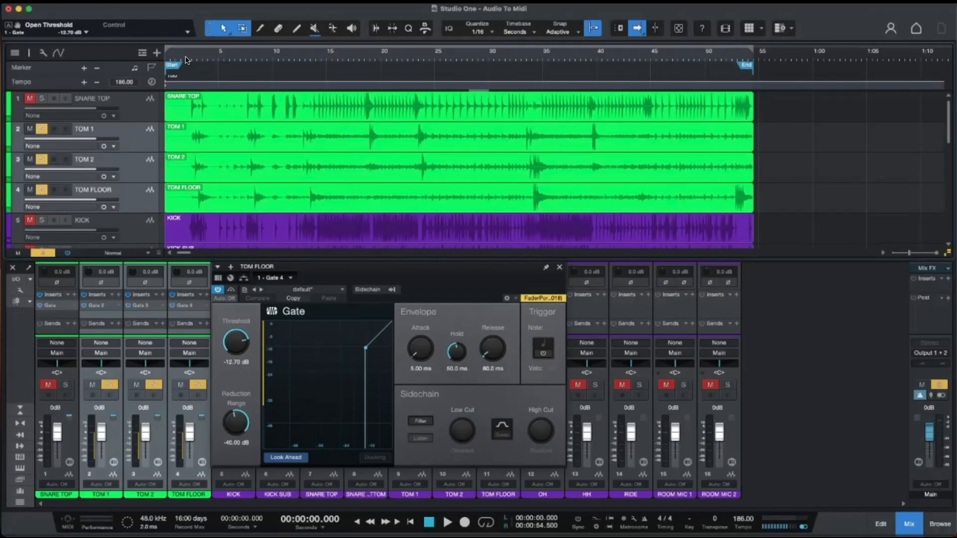
pyautogui.press('space')
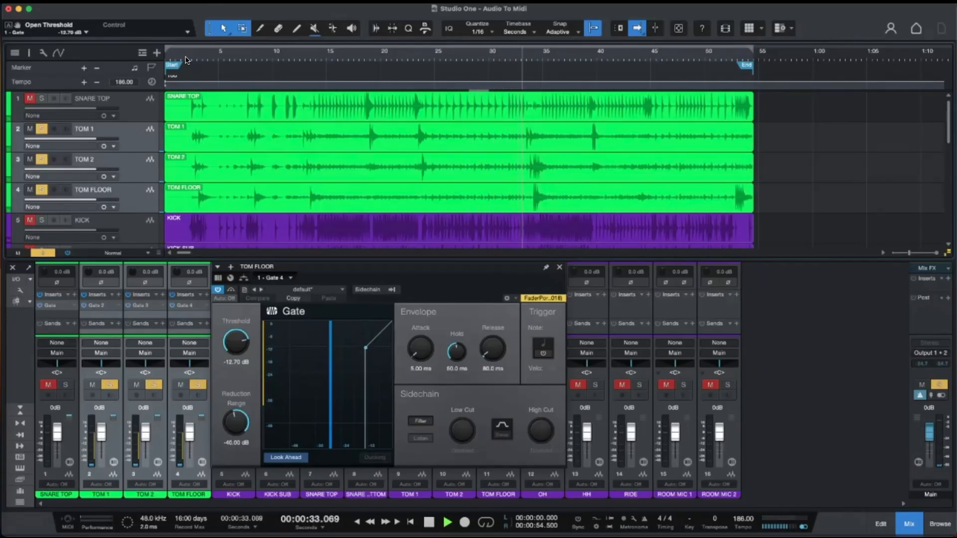
pyautogui.press('space')
pyautogui.click(41, 99)
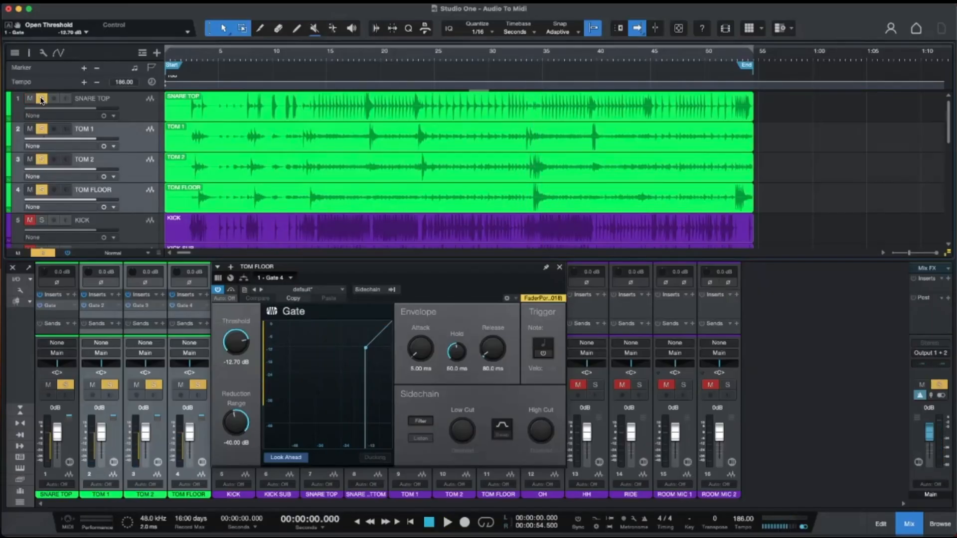
# - Transform the four gated snare and tom tracks to rendered audio with Preserve Realtime State enabled, and play back the result
pyautogui.click(135, 106)
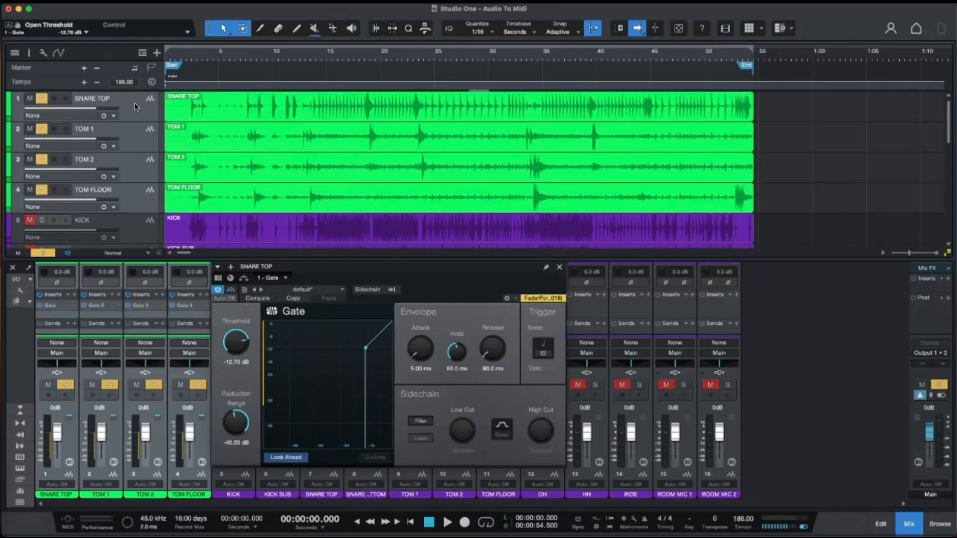
pyautogui.rightClick(136, 106)
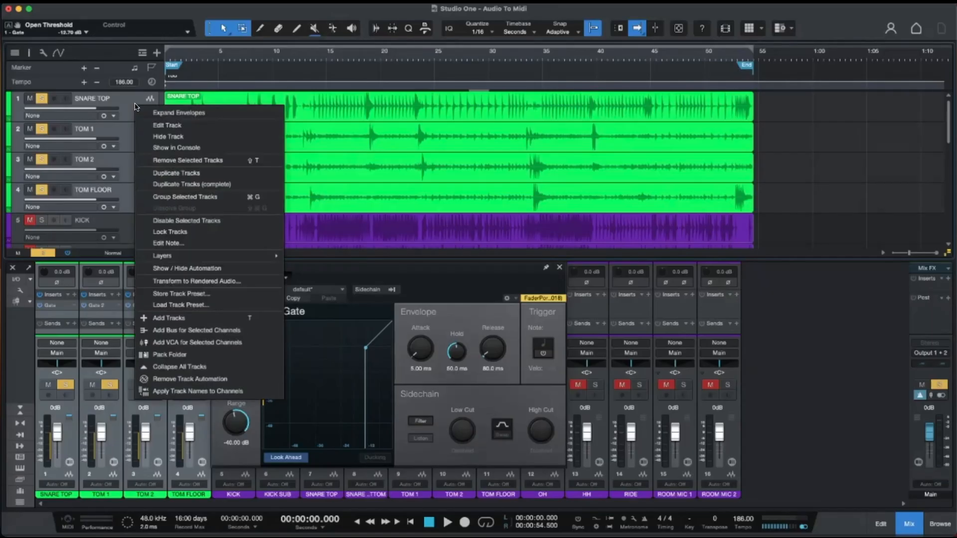
pyautogui.click(248, 286)
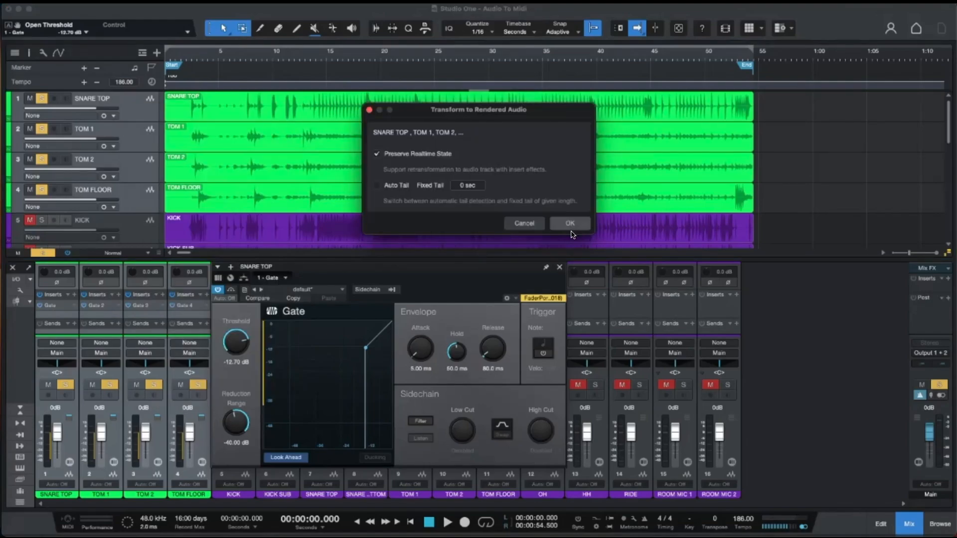
pyautogui.click(572, 222)
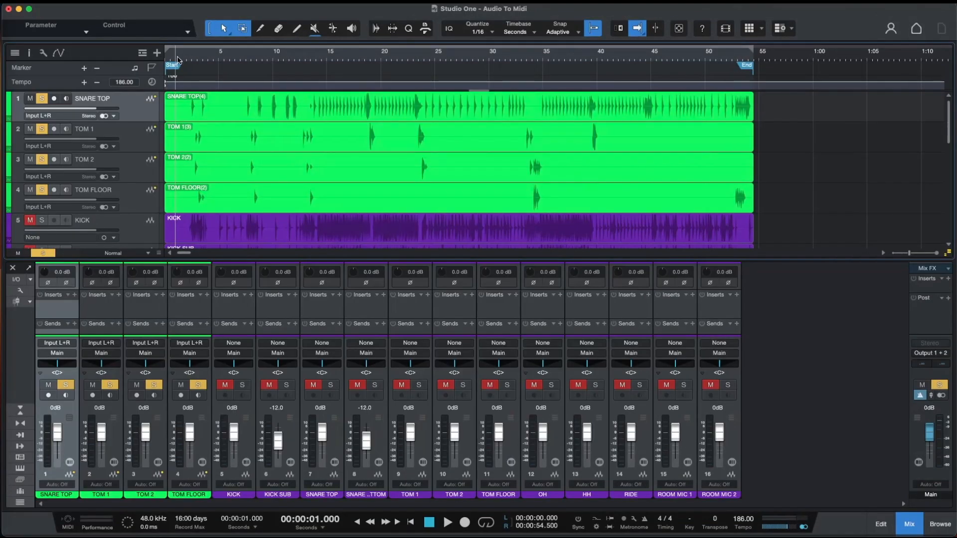
pyautogui.press('space')
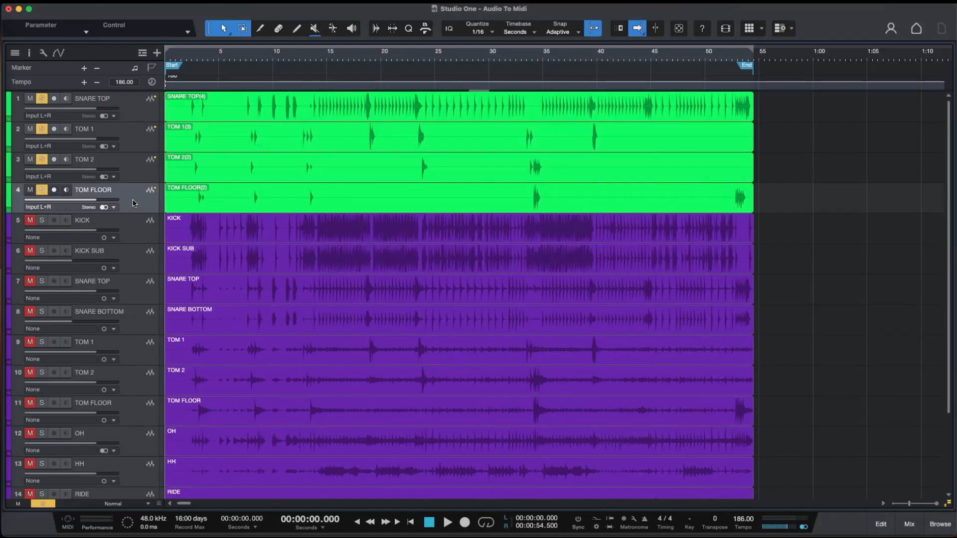
# - Add four instrument tracks below TOM FLOOR with no instrument assigned as output
pyautogui.click(157, 53)
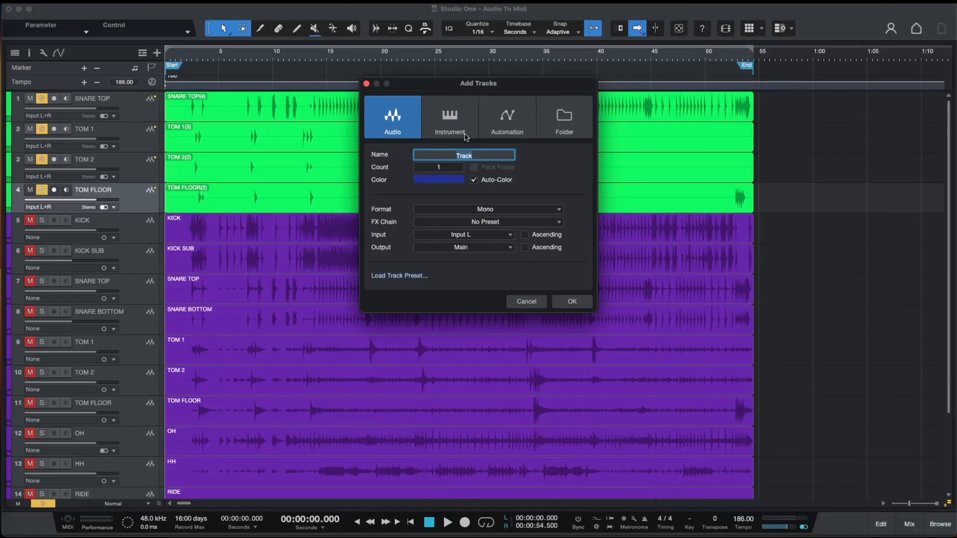
pyautogui.click(449, 127)
pyautogui.click(441, 168)
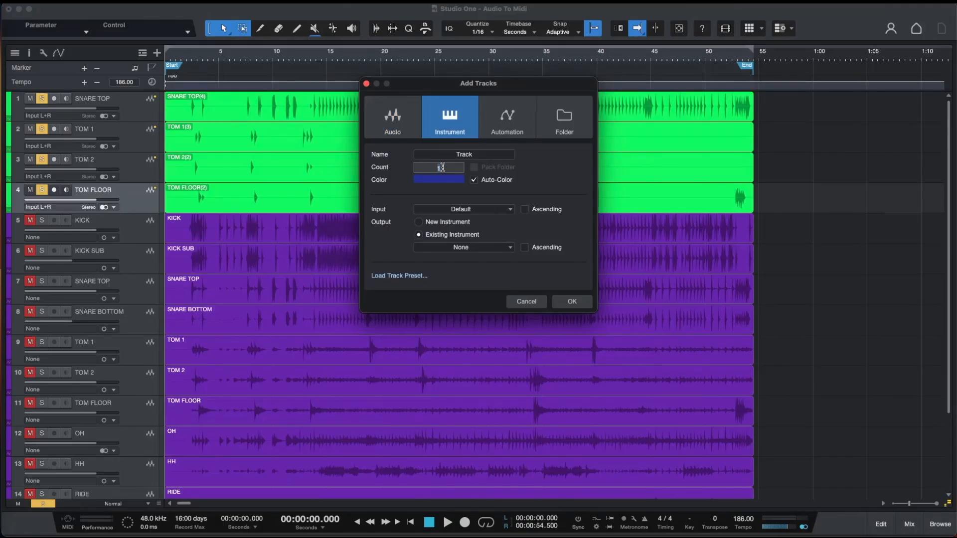
pyautogui.write('4')
pyautogui.click(572, 301)
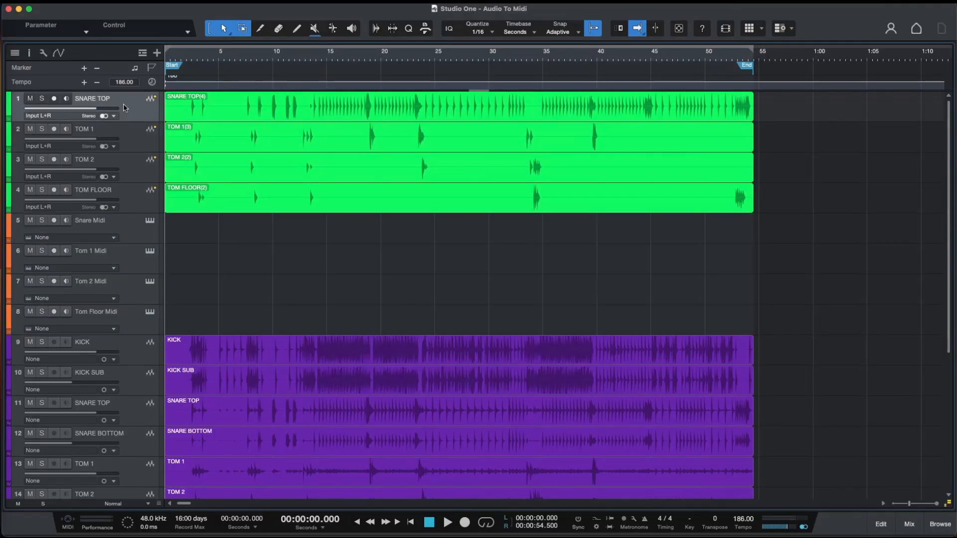
# - Open the rendered SNARE TOP event in Melodyne and check that its algorithm is Percussive (Standard)
pyautogui.click(246, 111)
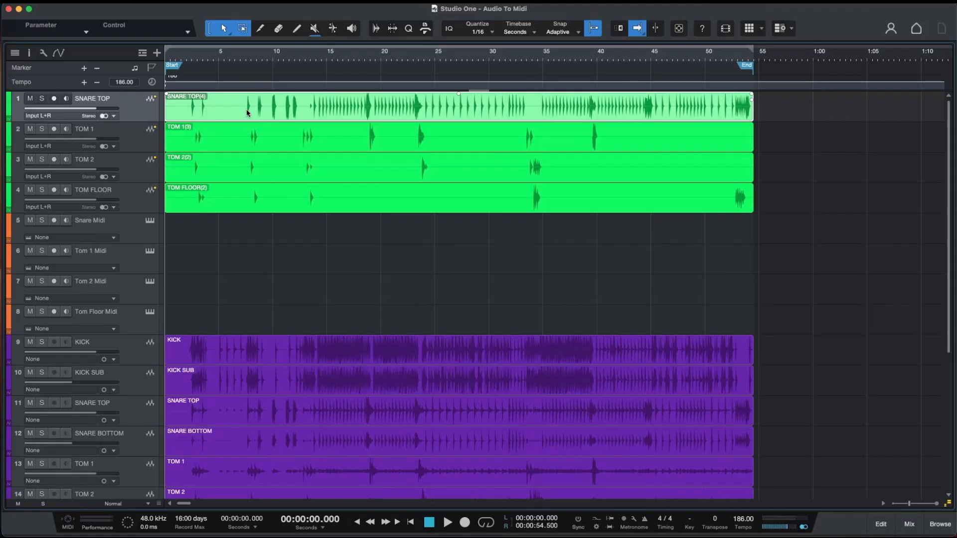
pyautogui.rightClick(248, 112)
pyautogui.moveTo(318, 301)
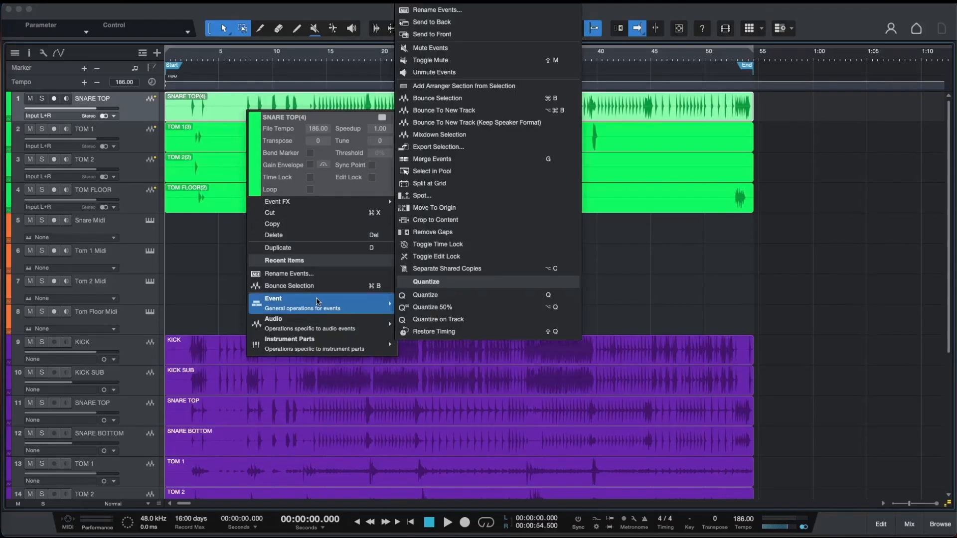
pyautogui.moveTo(290, 326)
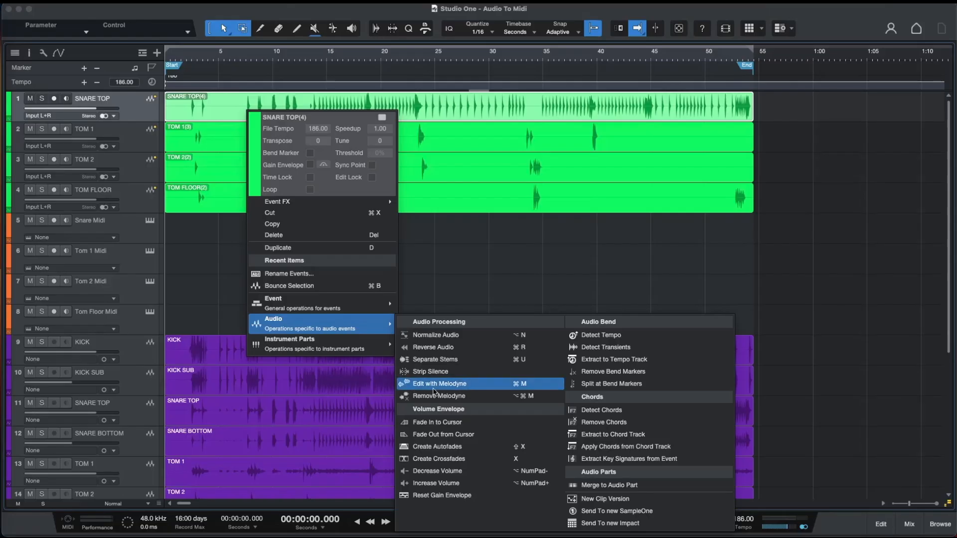
pyautogui.click(464, 388)
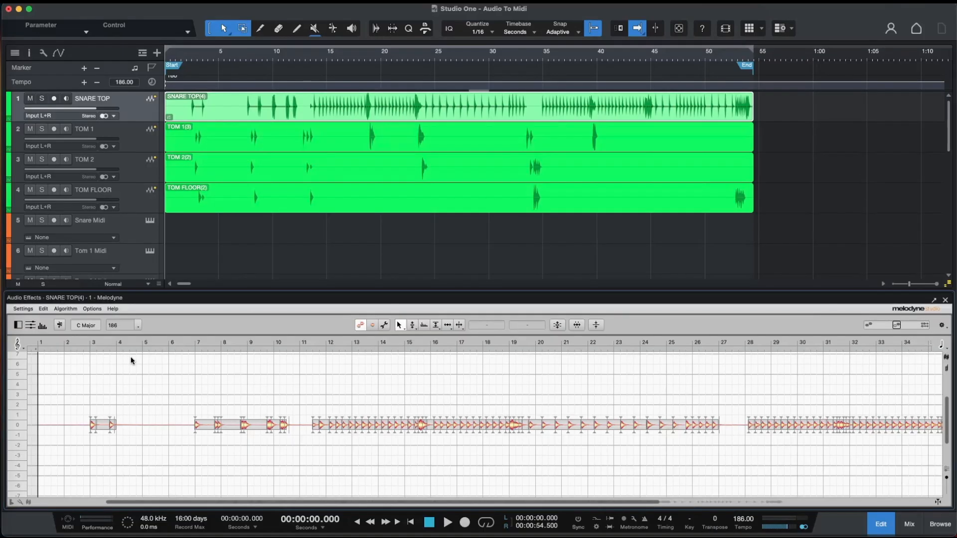
pyautogui.click(71, 309)
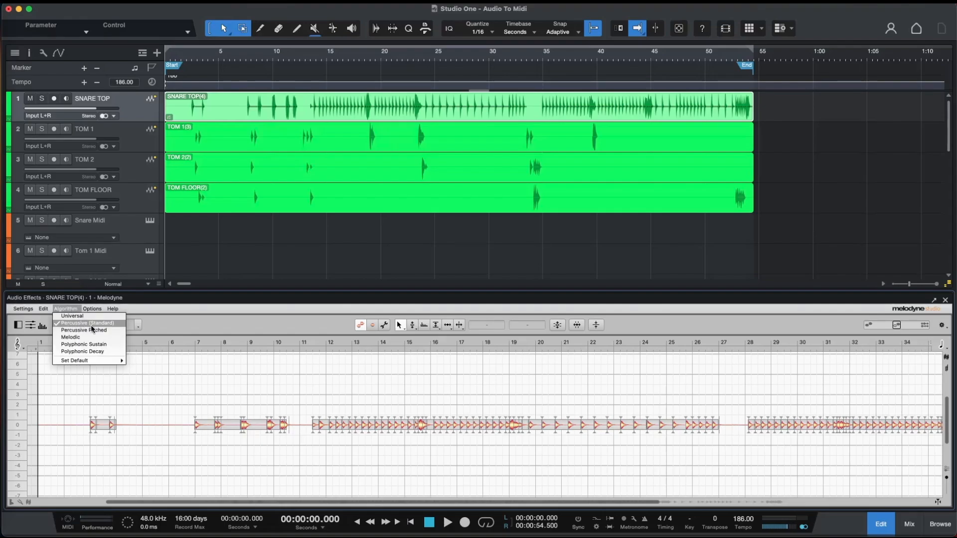
pyautogui.click(257, 284)
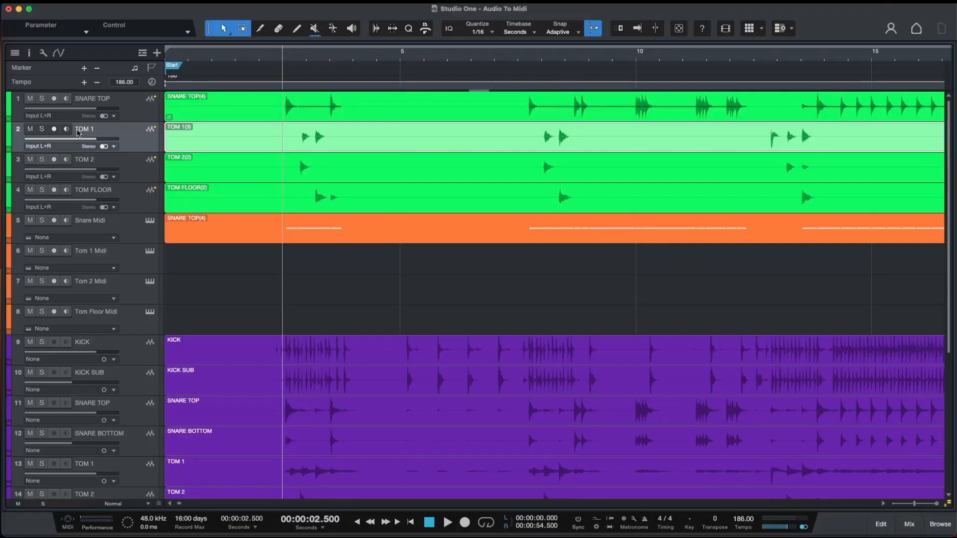
# - Edit the rendered TOM 1 event with Melodyne and convert it to MIDI on the Tom 1 Midi track
pyautogui.rightClick(342, 140)
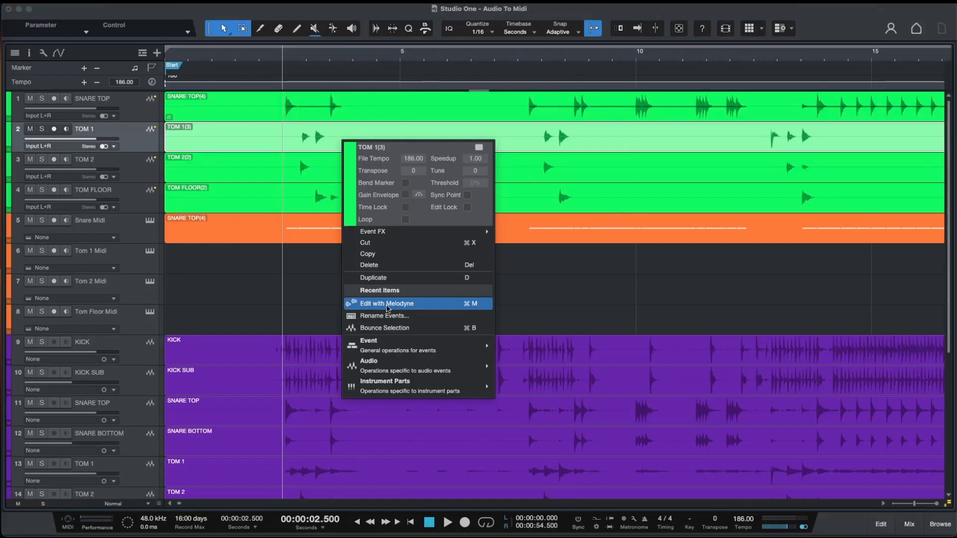
pyautogui.click(390, 303)
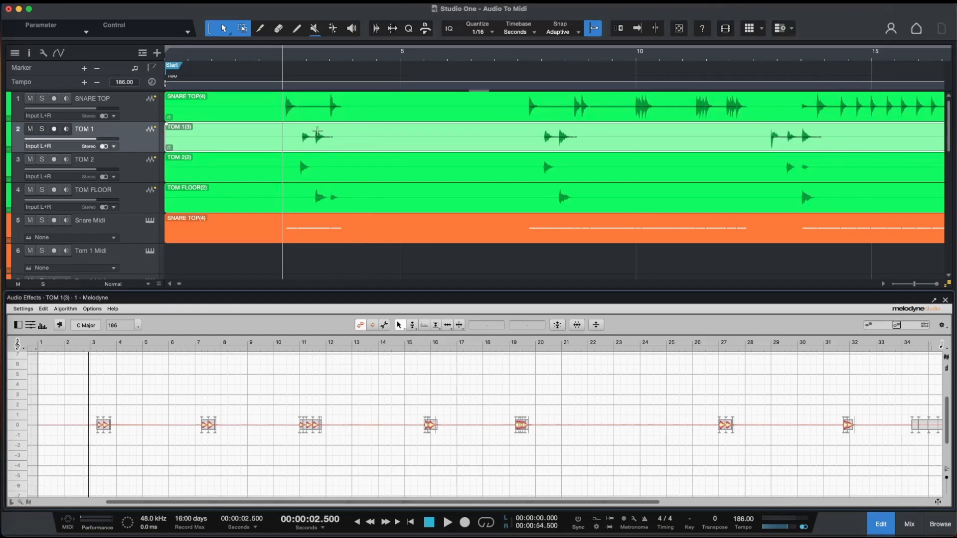
pyautogui.moveTo(339, 137); pyautogui.dragTo(331, 262)
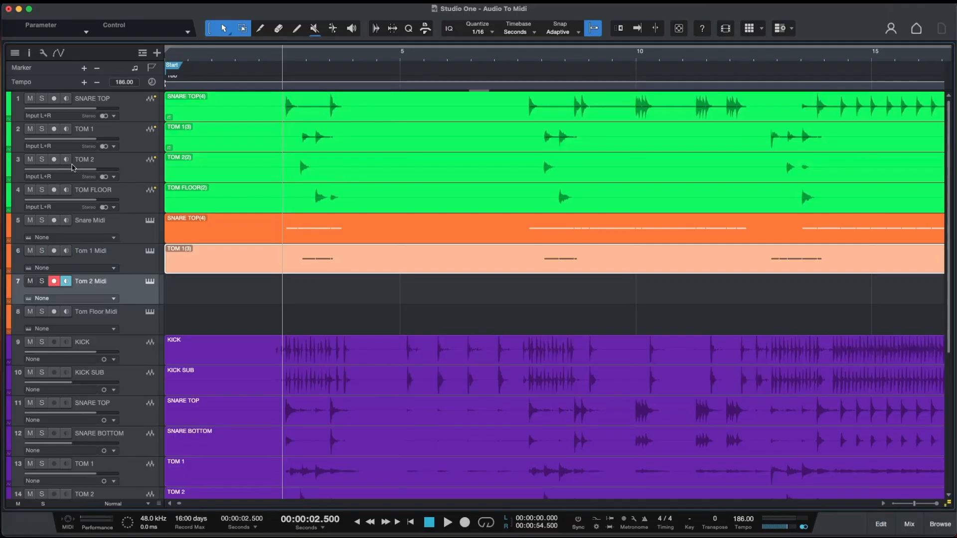
# - Edit the rendered TOM 2 event with Melodyne and convert it to MIDI on the Tom 2 Midi track
pyautogui.click(114, 166)
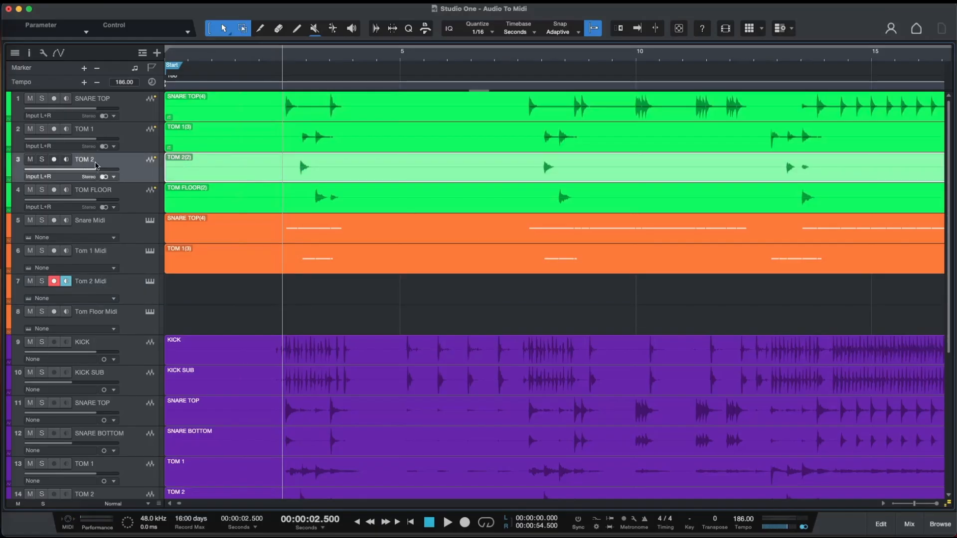
pyautogui.rightClick(332, 172)
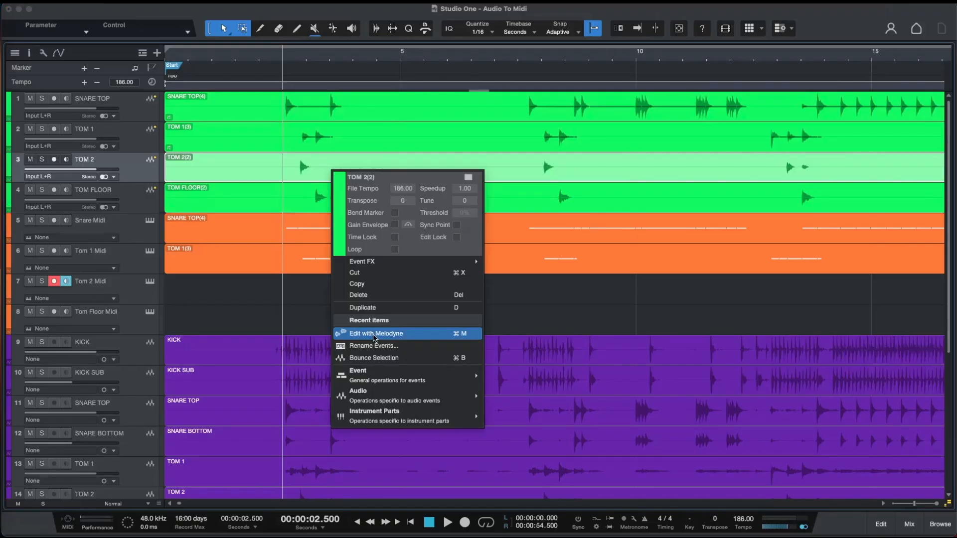
pyautogui.click(375, 334)
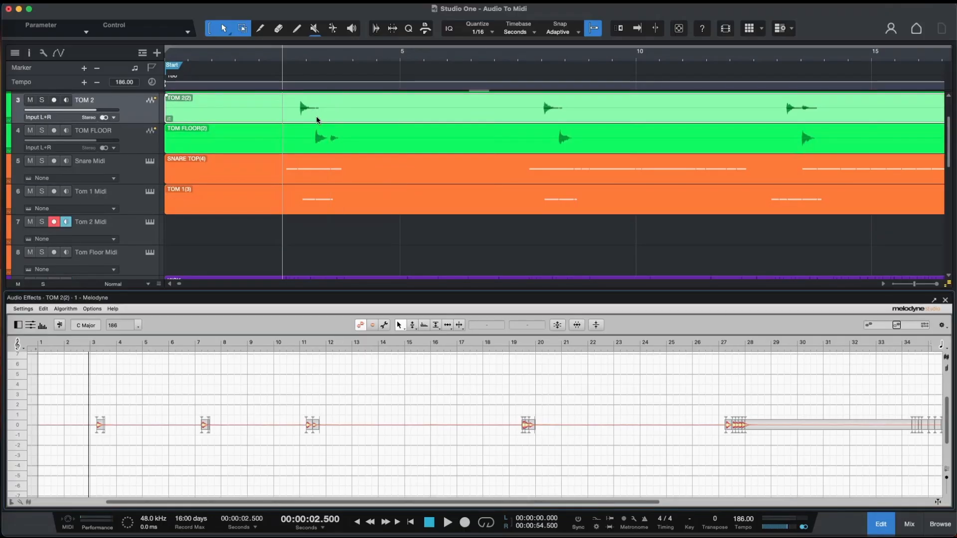
pyautogui.moveTo(324, 110); pyautogui.dragTo(318, 234)
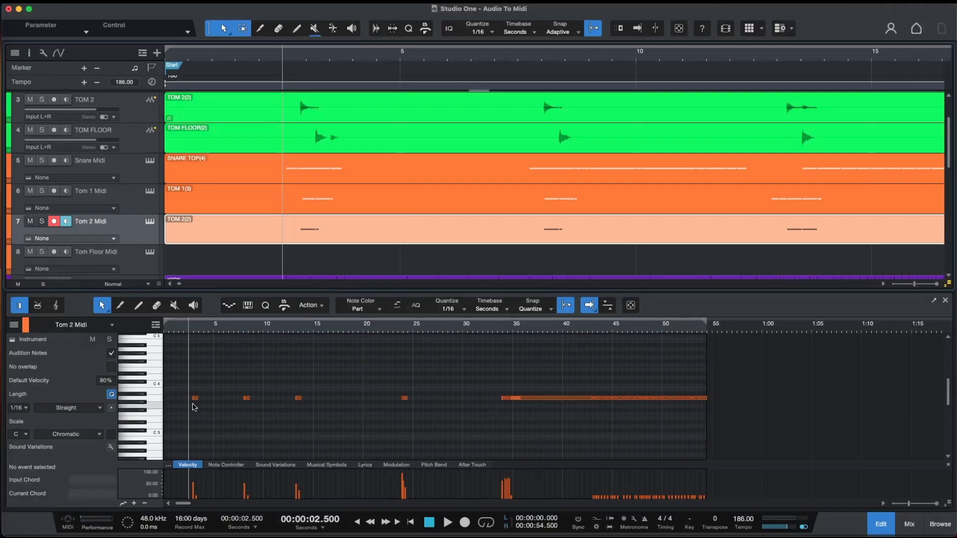
# - Edit the rendered TOM FLOOR event with Melodyne, convert it to MIDI on Tom Floor Midi, and rename the MIDI parts after their tracks
pyautogui.press('F2')
pyautogui.click(133, 138)
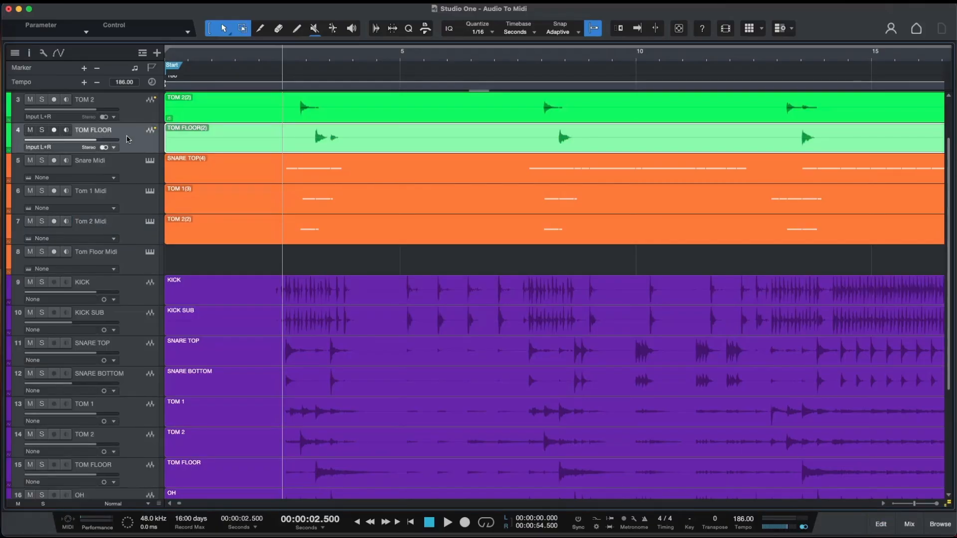
pyautogui.rightClick(351, 144)
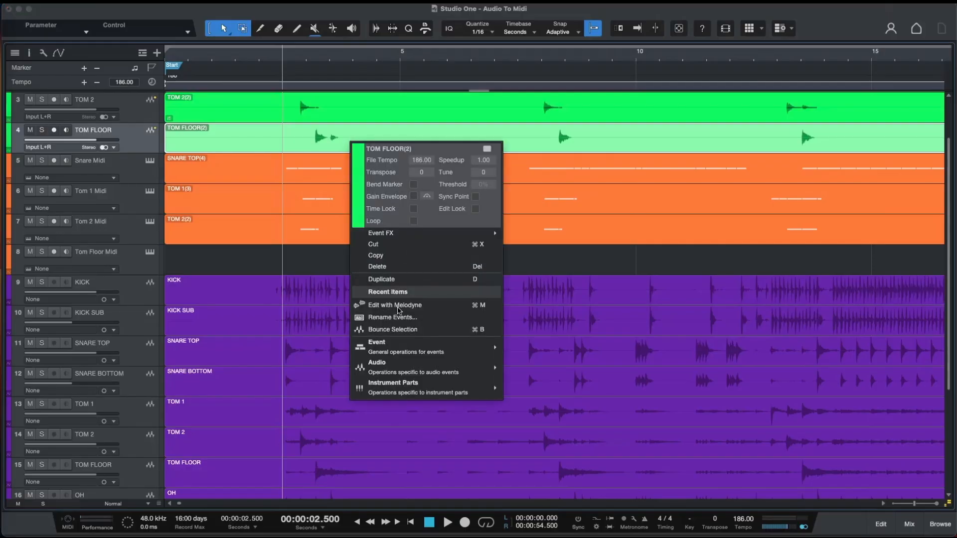
pyautogui.click(427, 308)
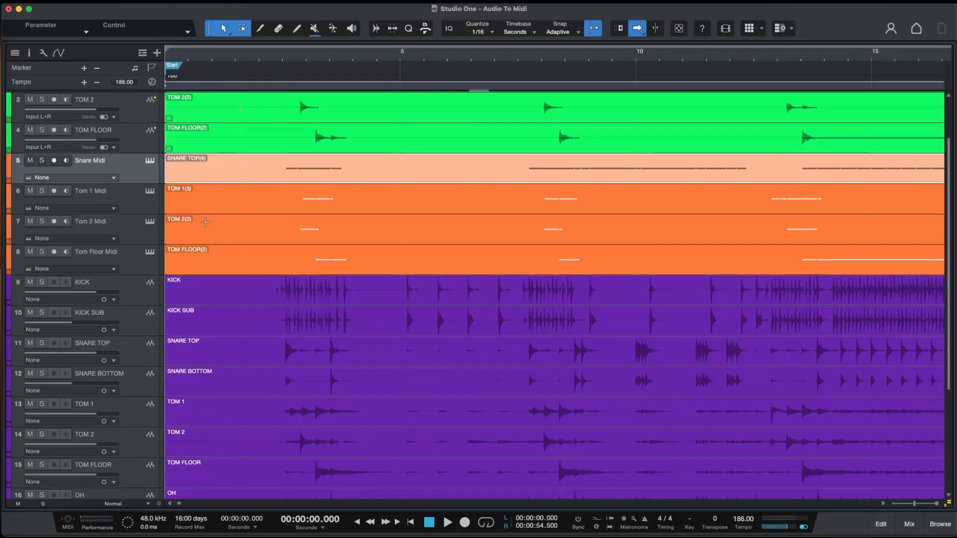
pyautogui.rightClick(193, 171)
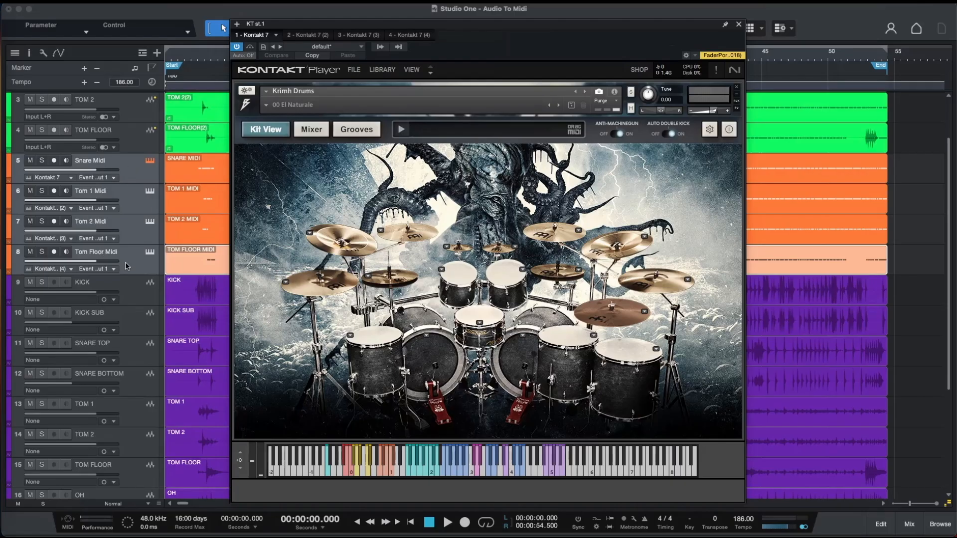
# - Solo the four snare and tom Kontakt tracks and play them from 2 seconds
pyautogui.click(42, 160)
pyautogui.click(192, 60)
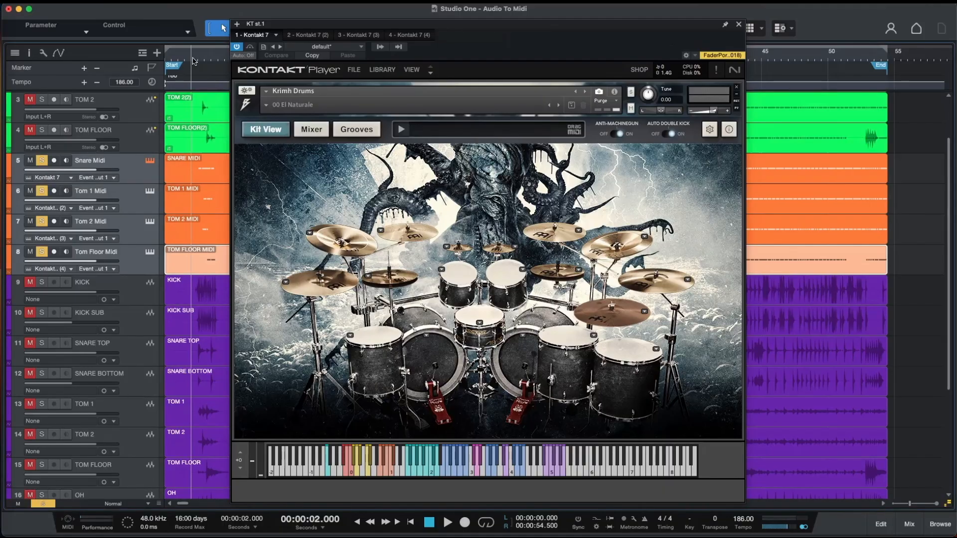
pyautogui.press('space')
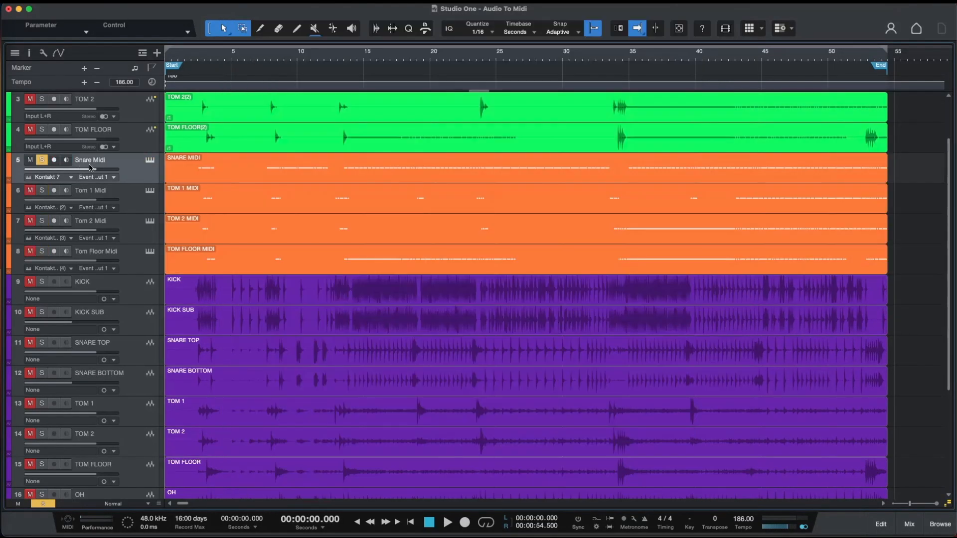
# - Look up the snare hit's note in the Krimh Drums mapping, transpose all Snare Midi notes to D0, and play the track
pyautogui.doubleClick(267, 177)
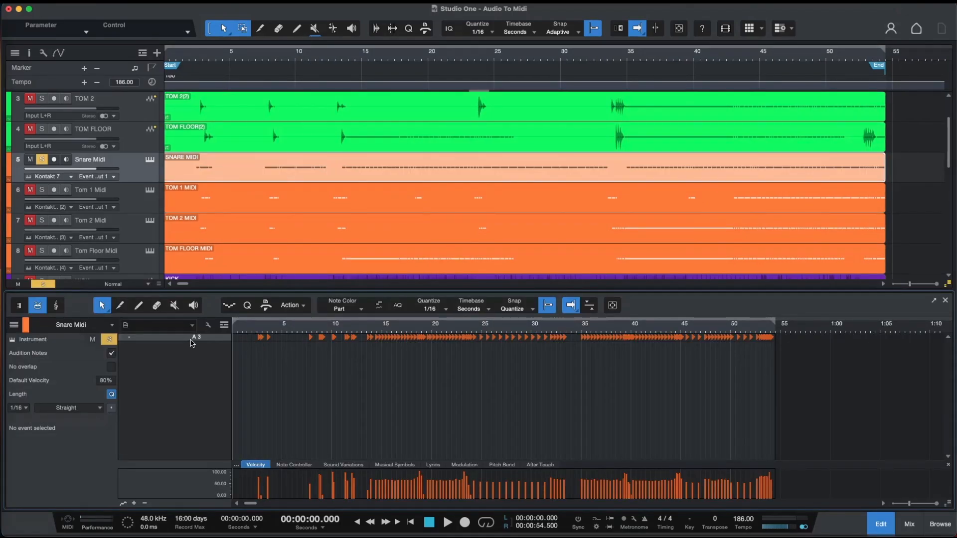
pyautogui.click(150, 160)
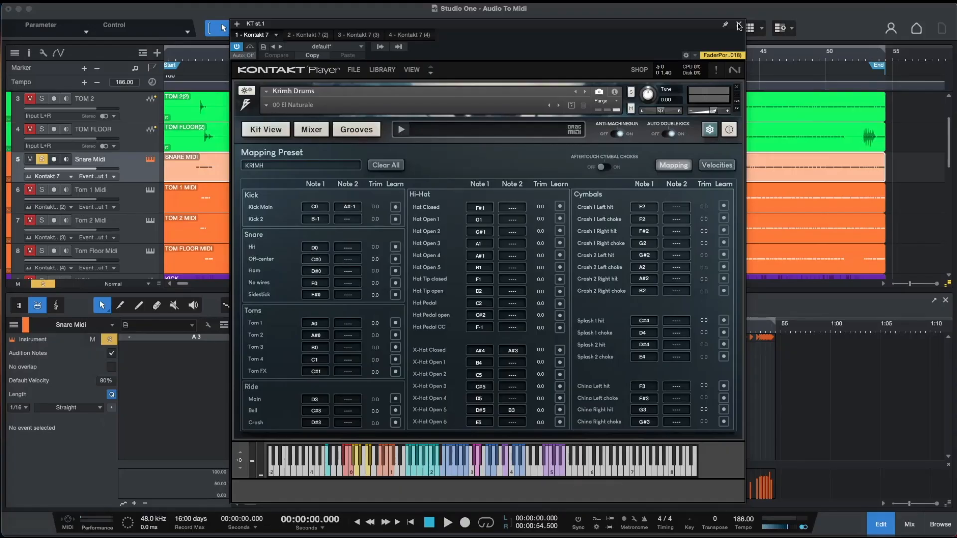
pyautogui.press('super+w')
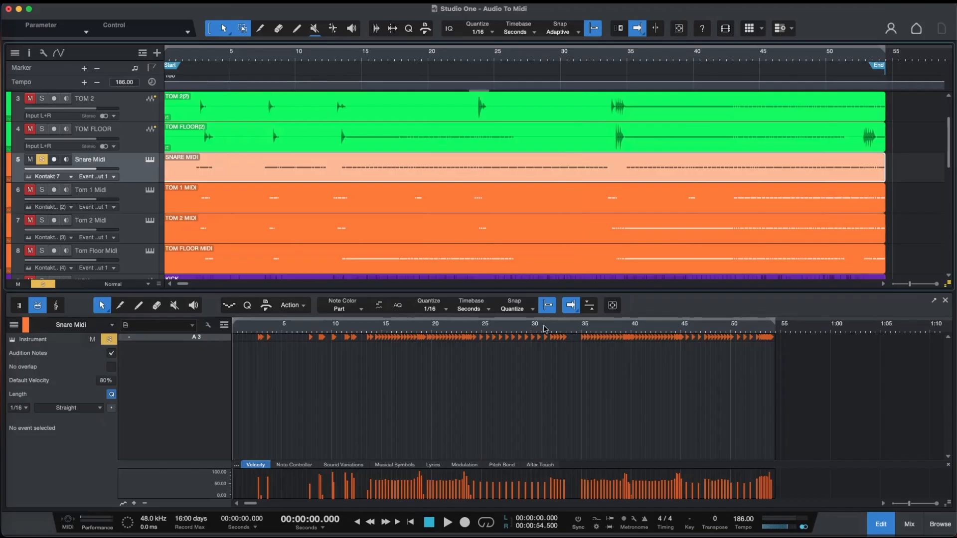
pyautogui.press('super+a')
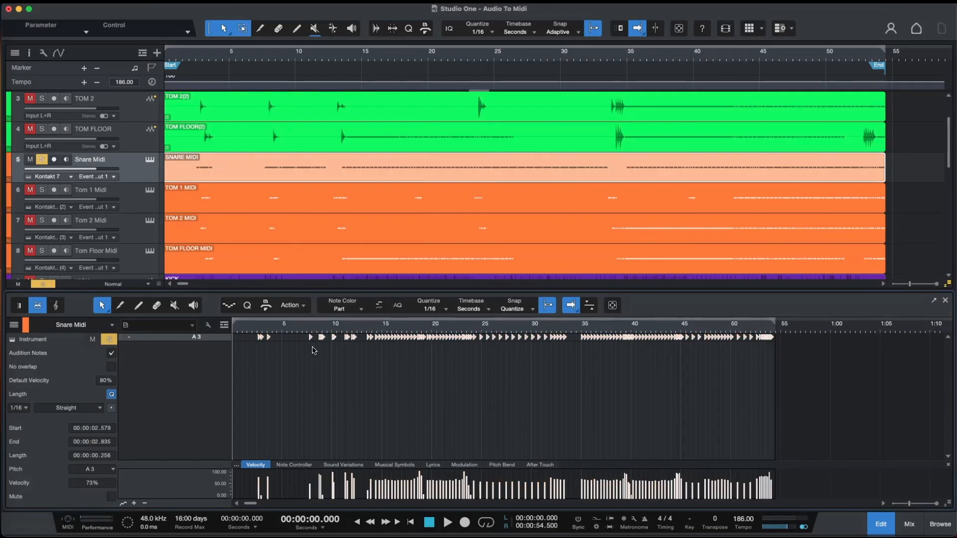
pyautogui.rightClick(310, 337)
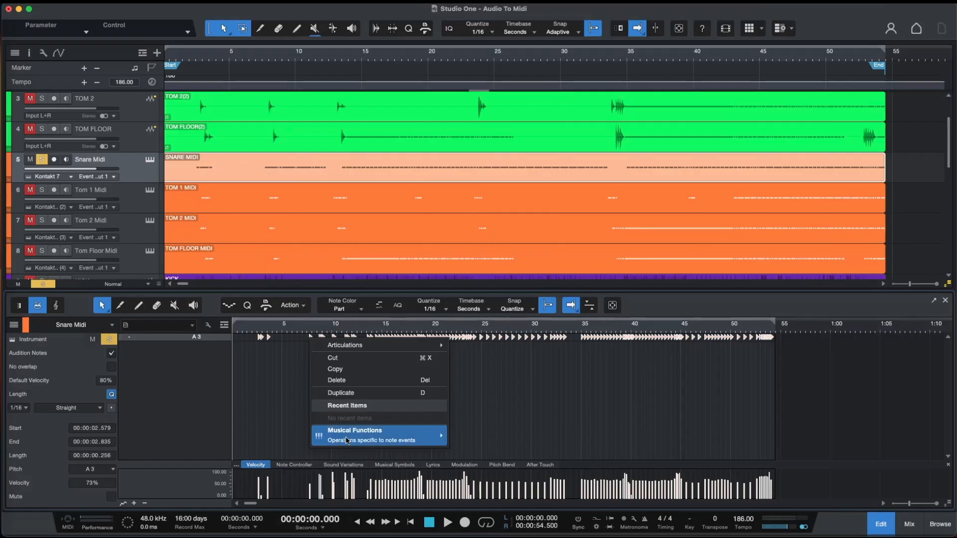
pyautogui.moveTo(380, 441)
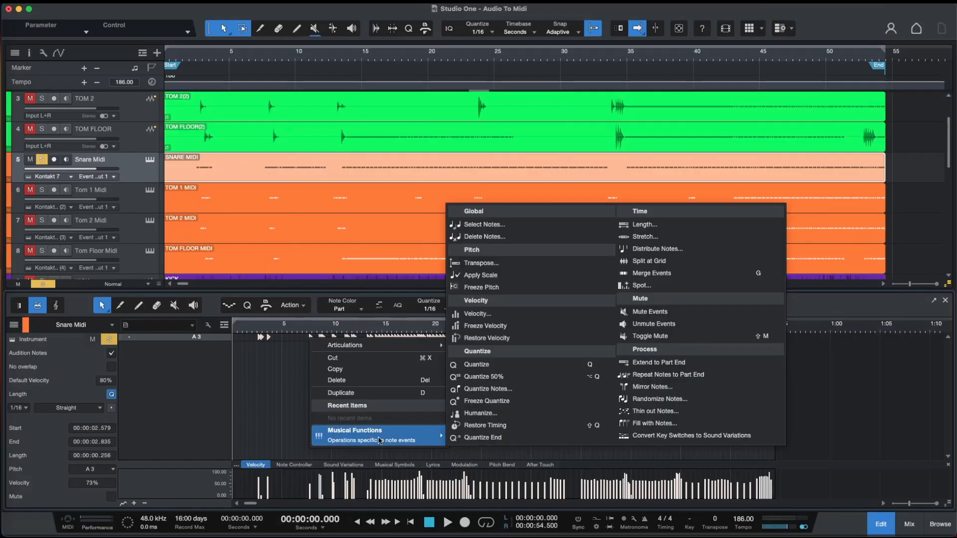
pyautogui.click(498, 263)
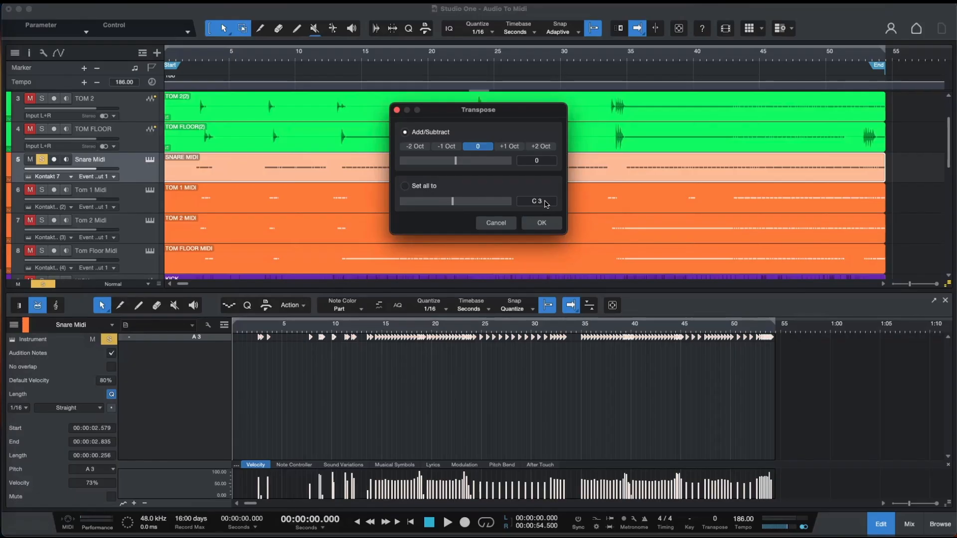
pyautogui.click(544, 200)
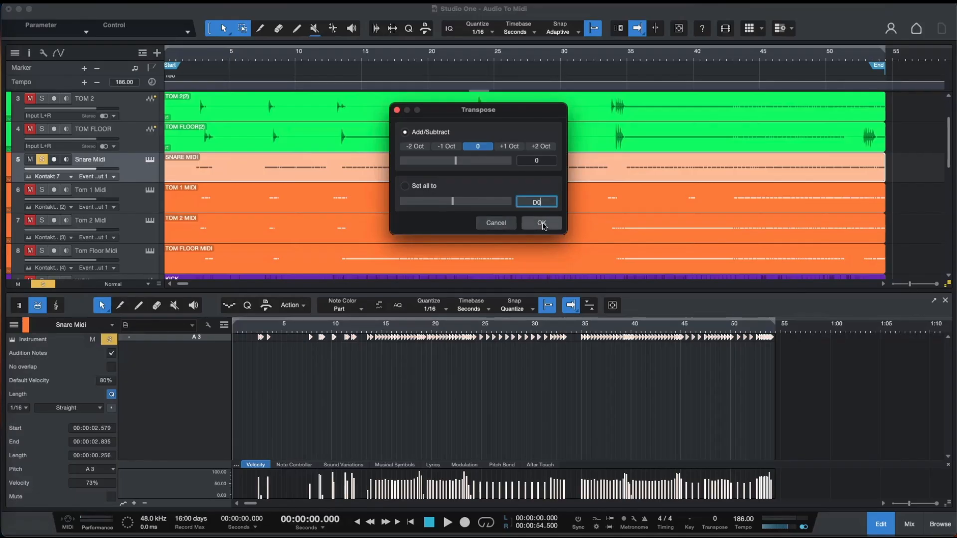
pyautogui.click(542, 223)
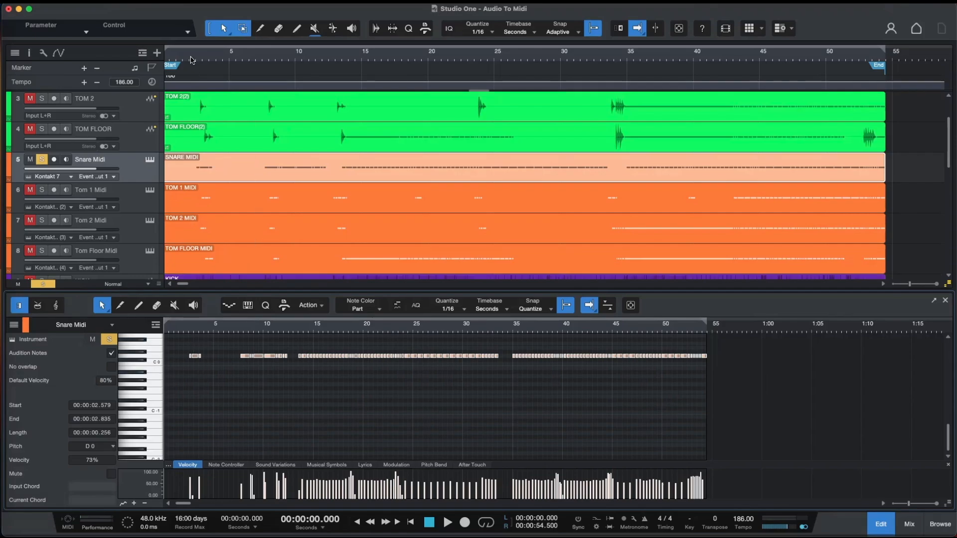
pyautogui.press('space')
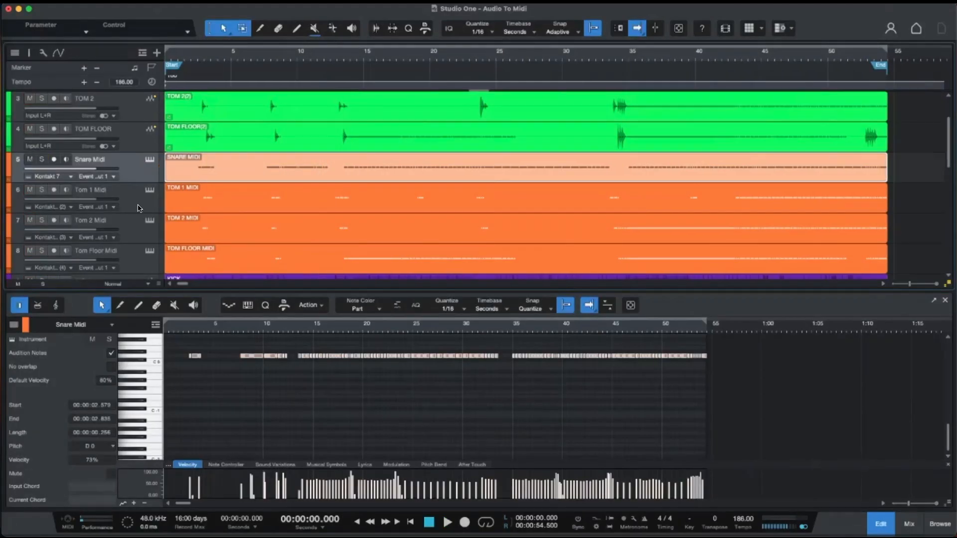
# - Look up the Tom 1 note in the Krimh Drums mapping and transpose all Tom 1 Midi notes to A0
pyautogui.click(132, 200)
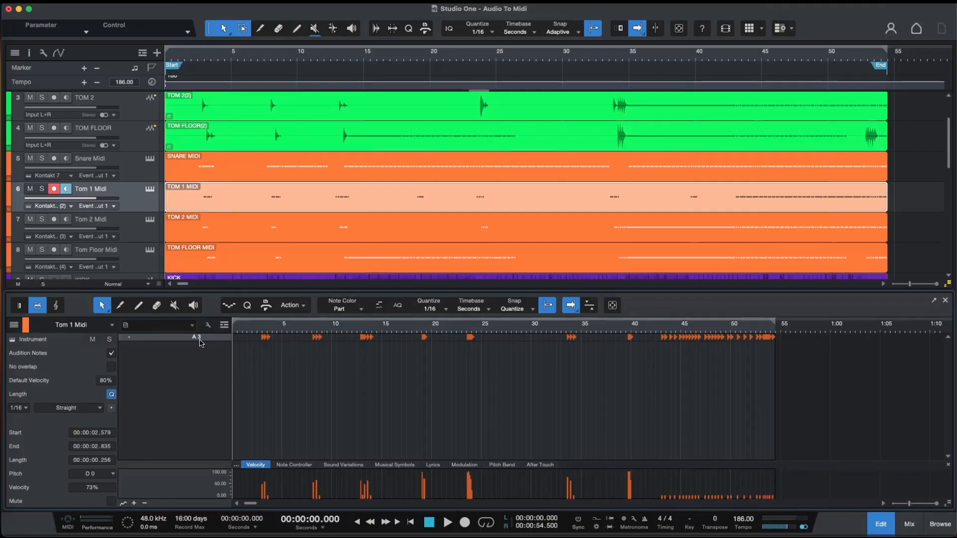
pyautogui.click(149, 189)
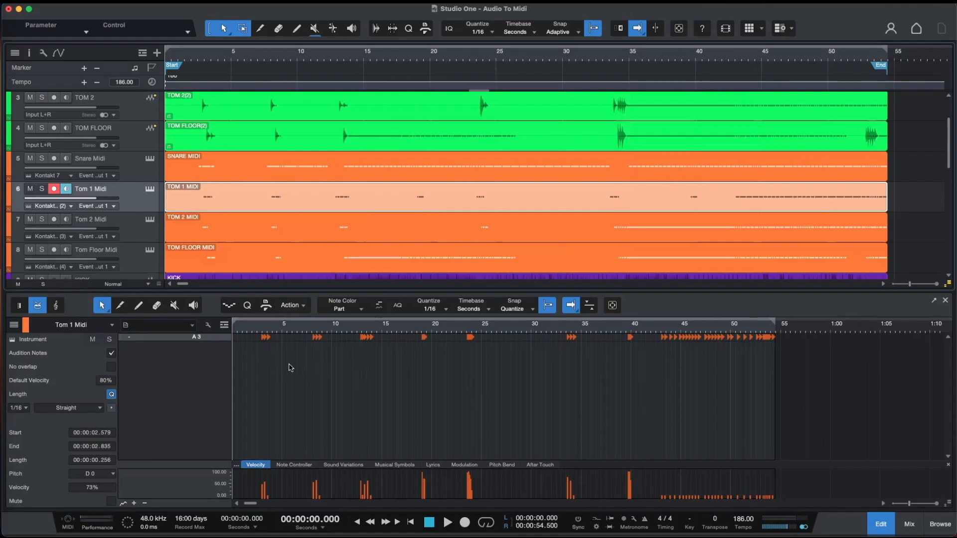
pyautogui.moveTo(260, 352); pyautogui.dragTo(780, 350)
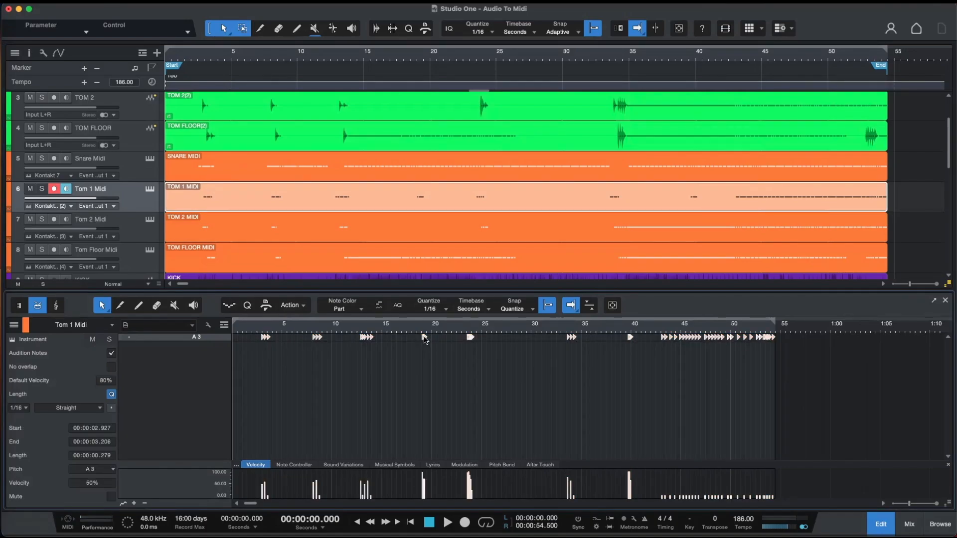
pyautogui.rightClick(424, 338)
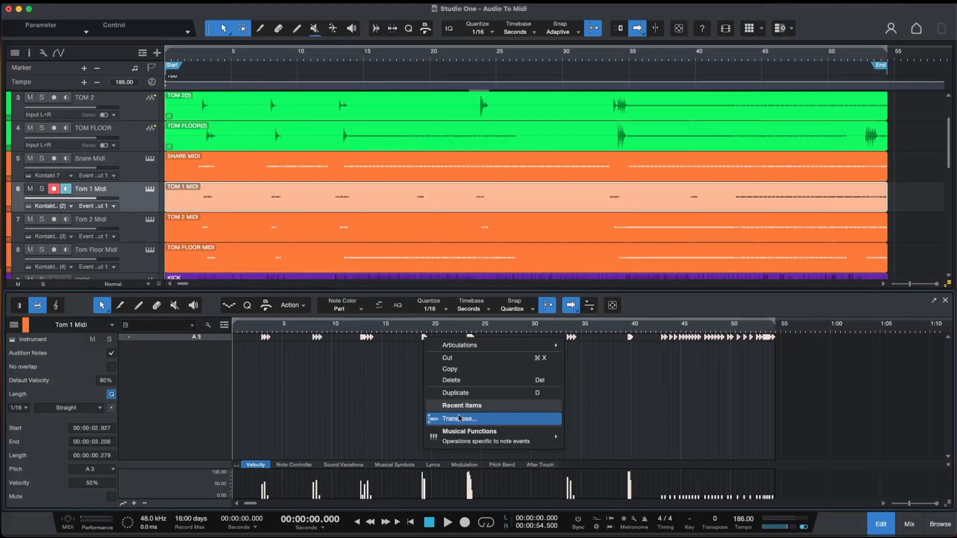
pyautogui.click(465, 423)
pyautogui.click(544, 201)
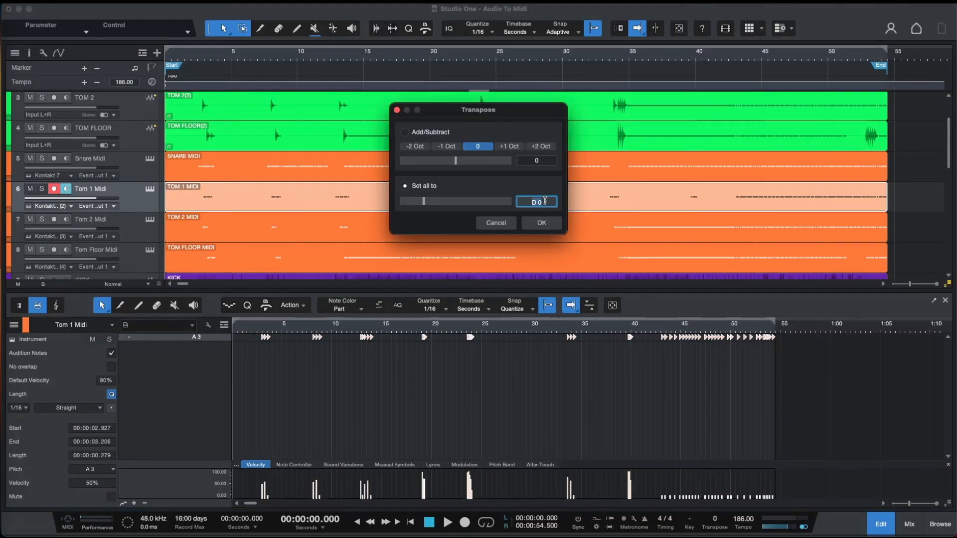
pyautogui.write('A0')
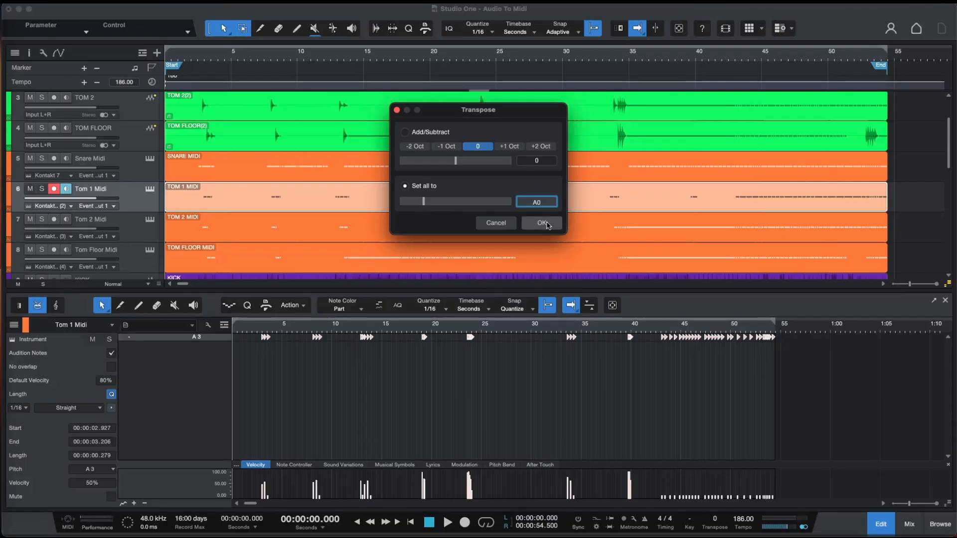
pyautogui.click(542, 223)
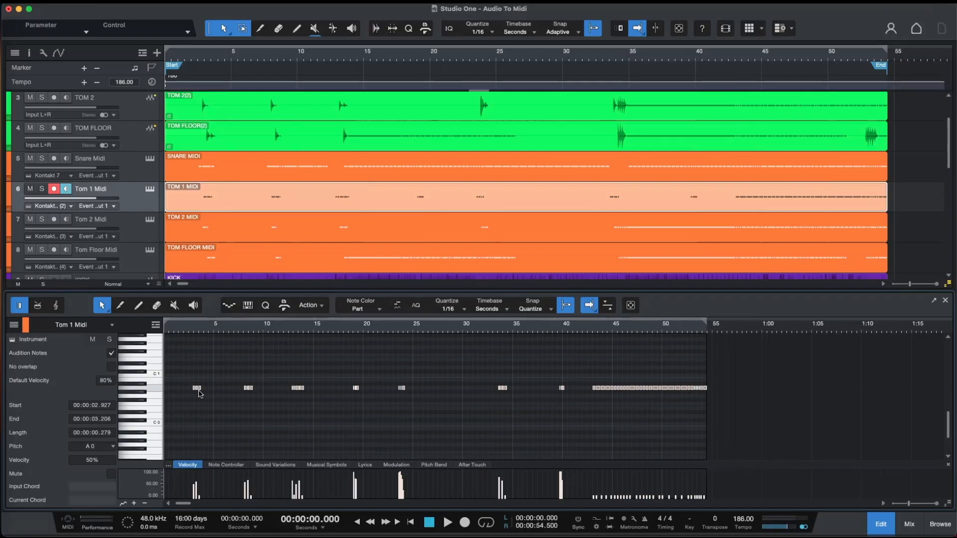
# - Solo the Tom 1 Midi track and play it back from 2.5 seconds
pyautogui.click(196, 58)
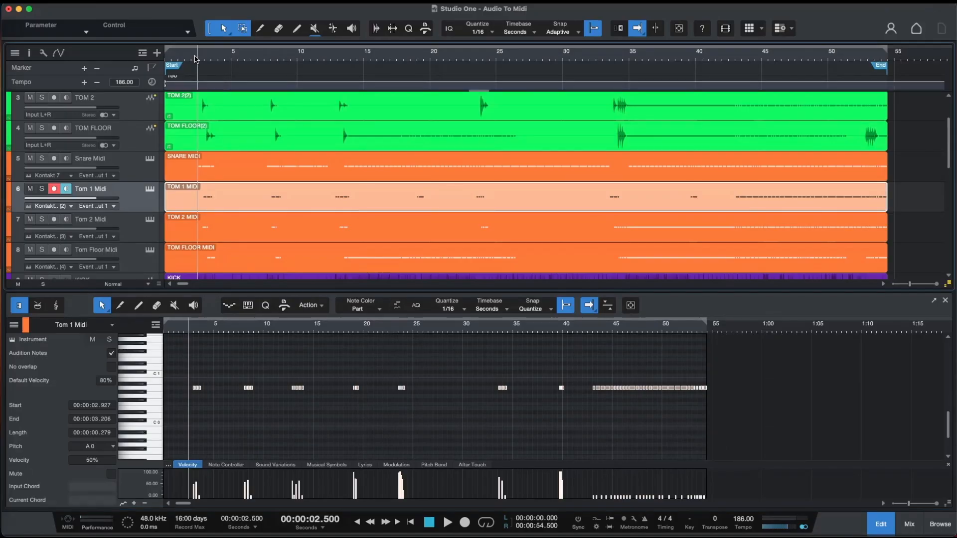
pyautogui.press('s')
pyautogui.press('space')
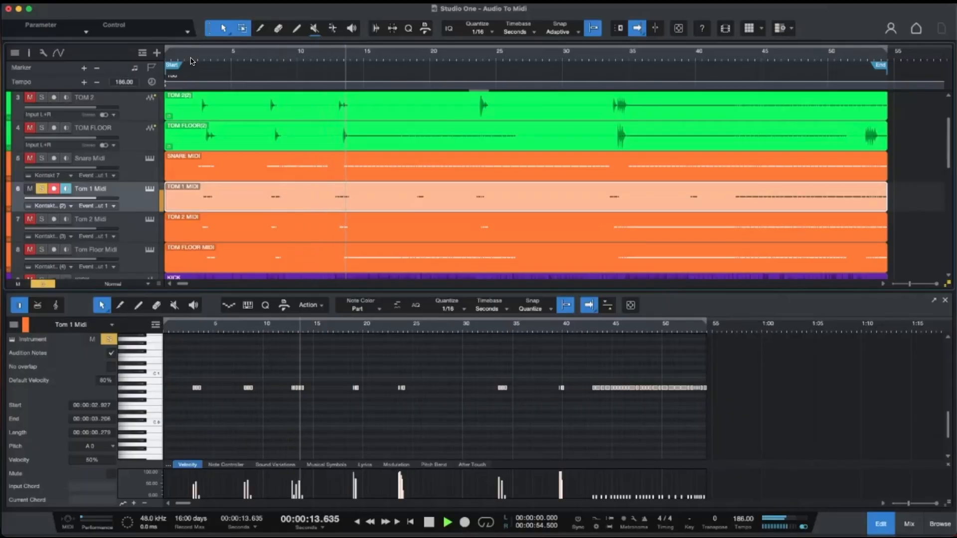
# - Look up the Tom 2 note in the Krimh Drums mapping, transpose all Tom 2 Midi notes to A#0, and play the soloed track
pyautogui.click(126, 225)
pyautogui.press('space')
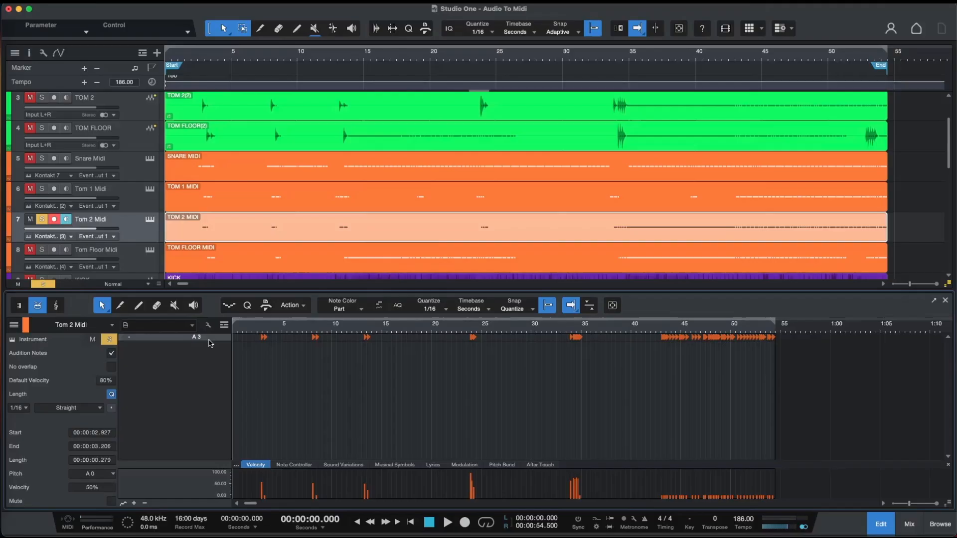
pyautogui.click(149, 220)
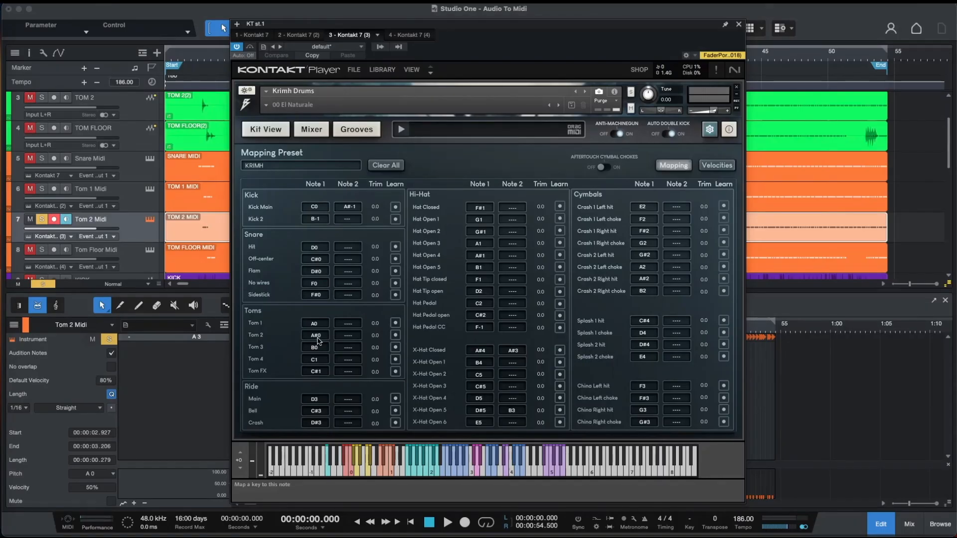
pyautogui.click(738, 24)
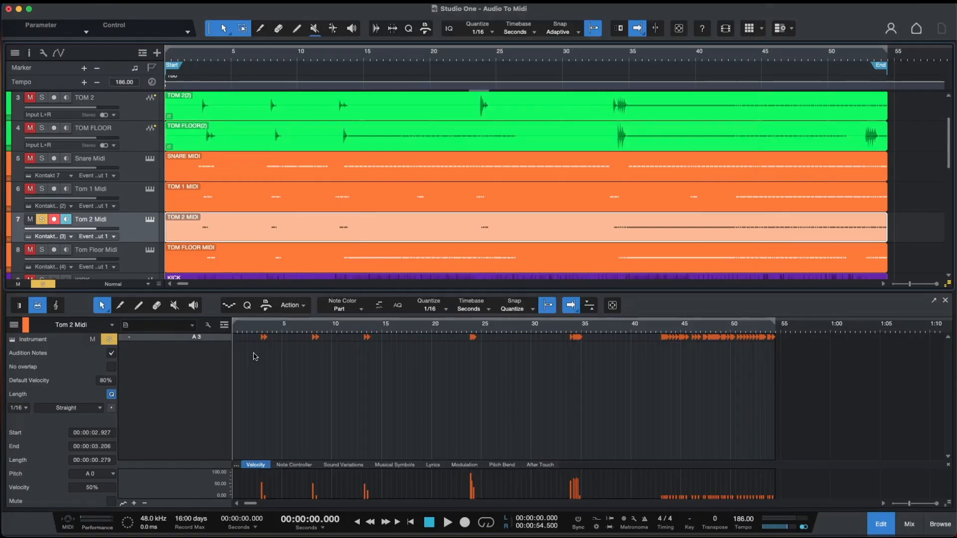
pyautogui.hotkey('ctrl', 'a')
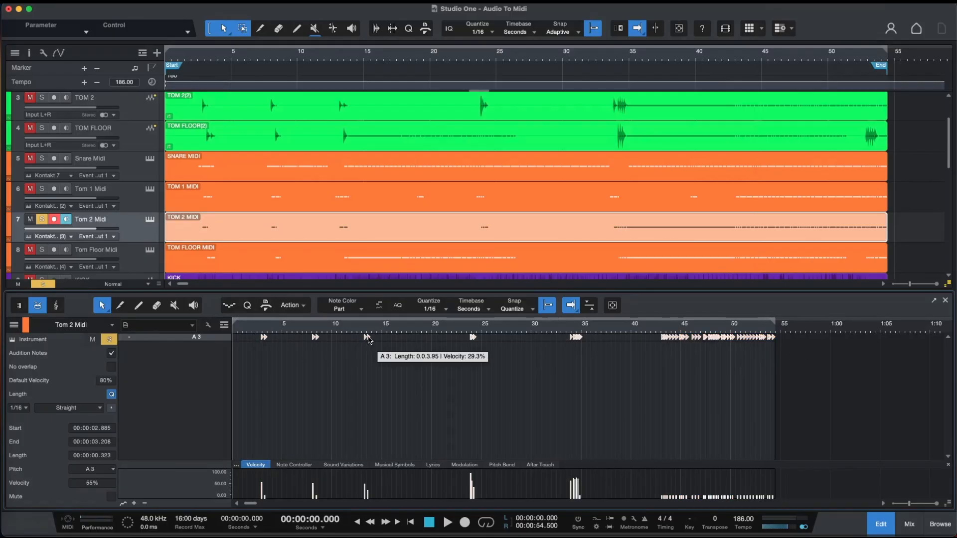
pyautogui.rightClick(369, 339)
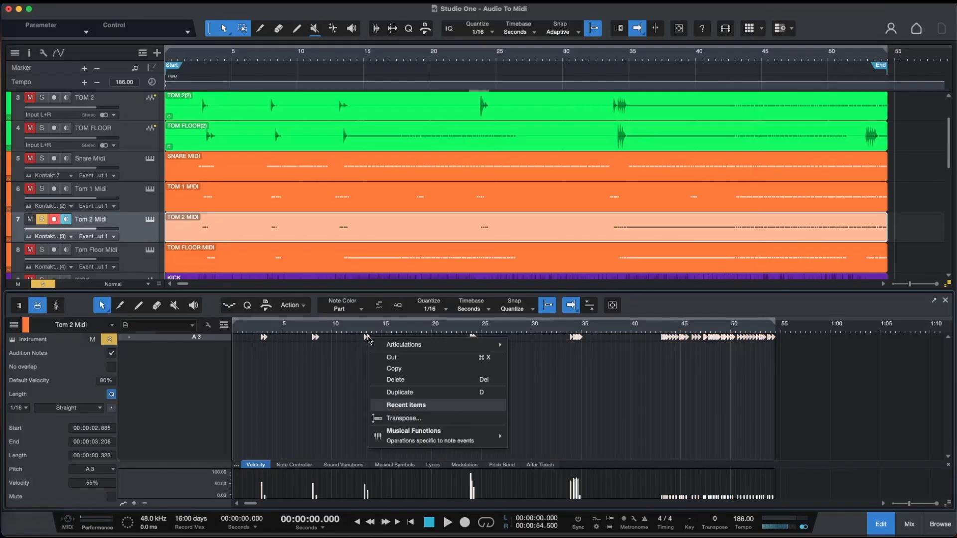
pyautogui.click(432, 419)
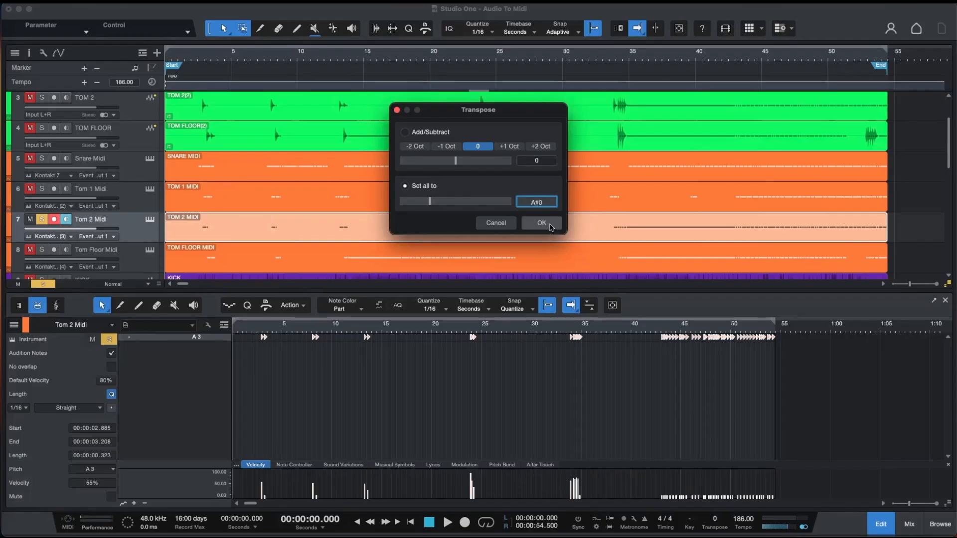
pyautogui.click(541, 223)
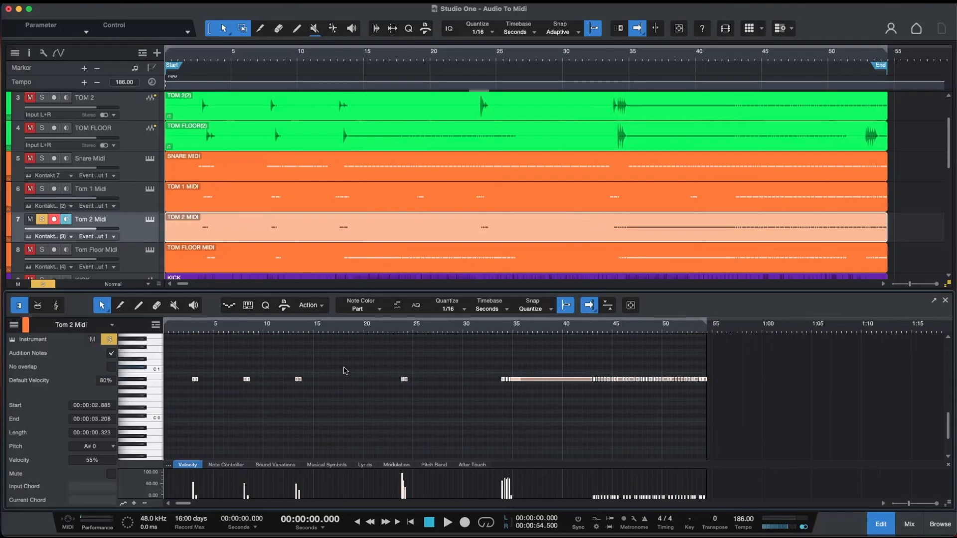
pyautogui.click(194, 59)
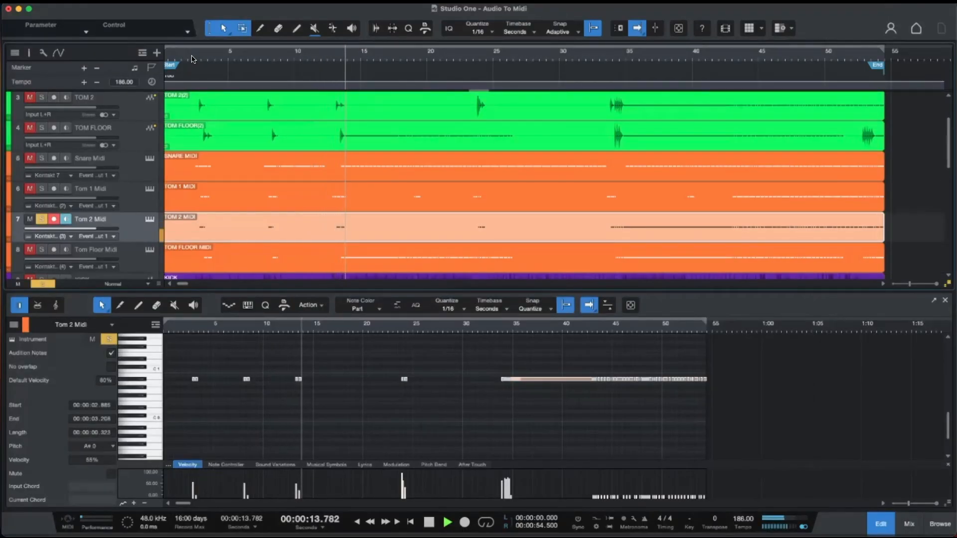
pyautogui.press('space')
# - Solo the Tom Floor Midi track and transpose all of its notes to B0
pyautogui.click(129, 257)
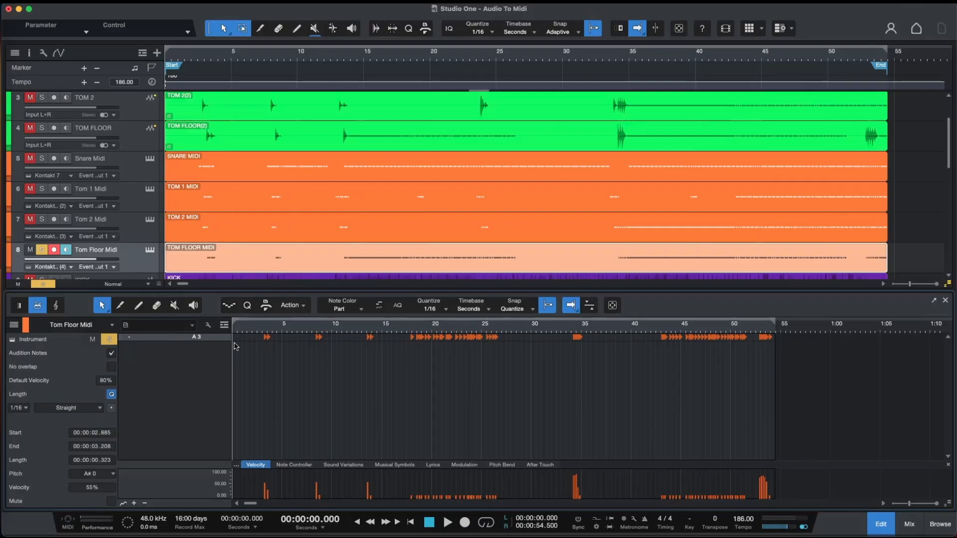
pyautogui.click(150, 251)
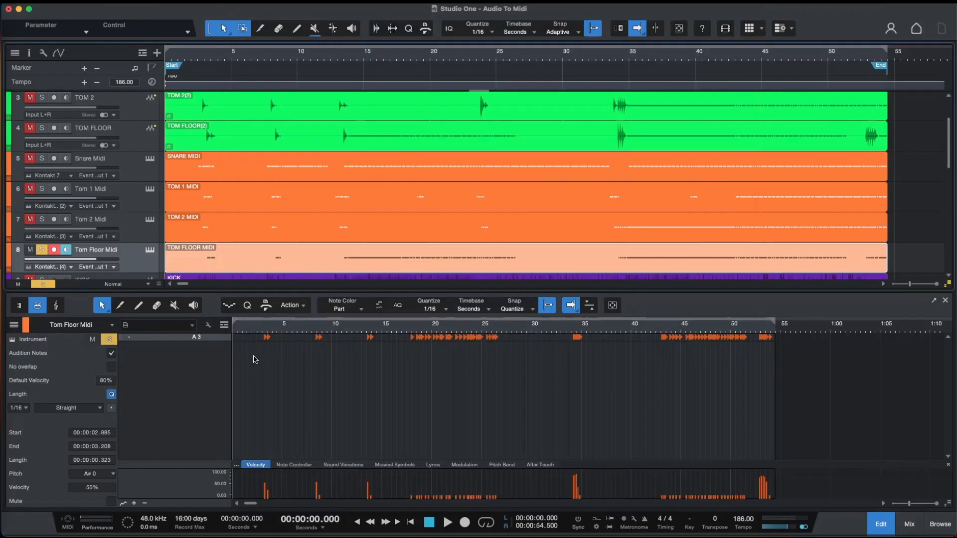
pyautogui.press('super+a')
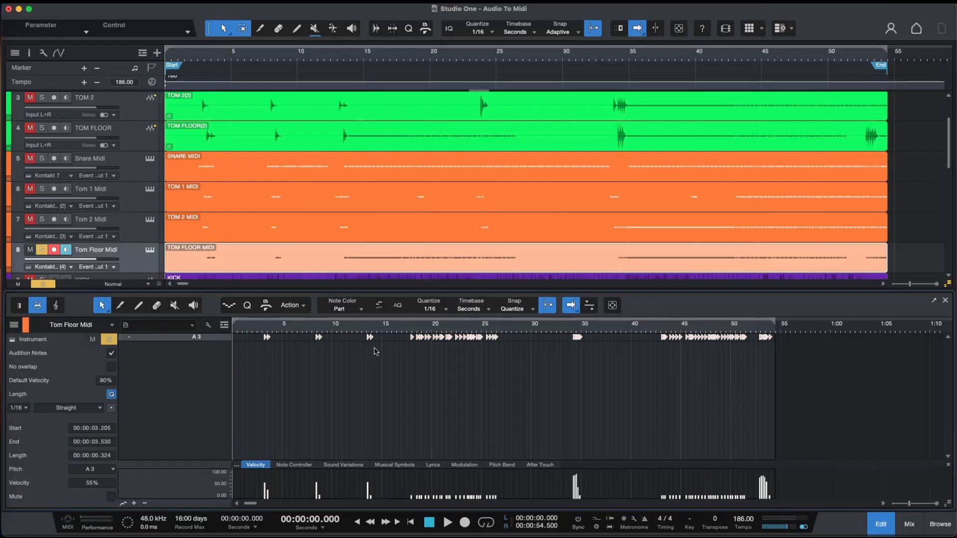
pyautogui.rightClick(370, 338)
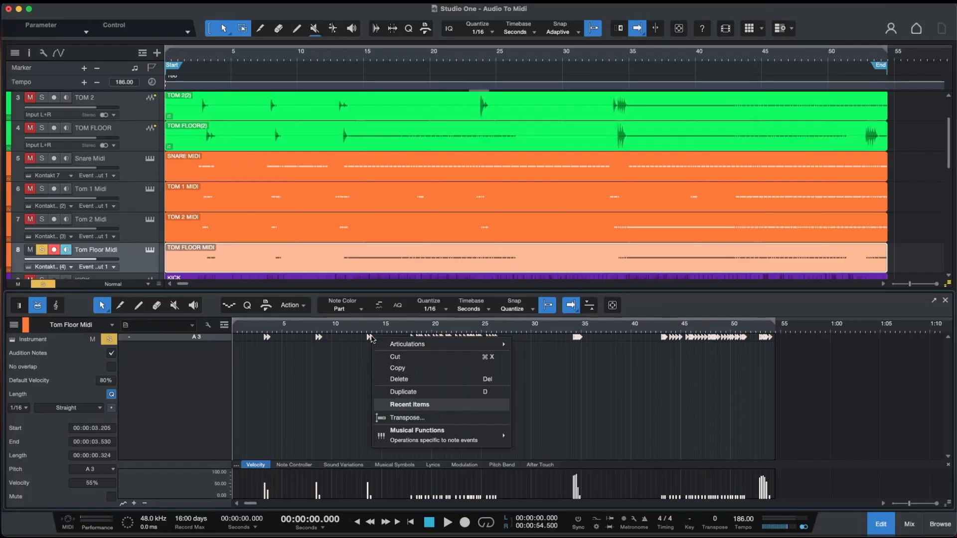
pyautogui.click(418, 418)
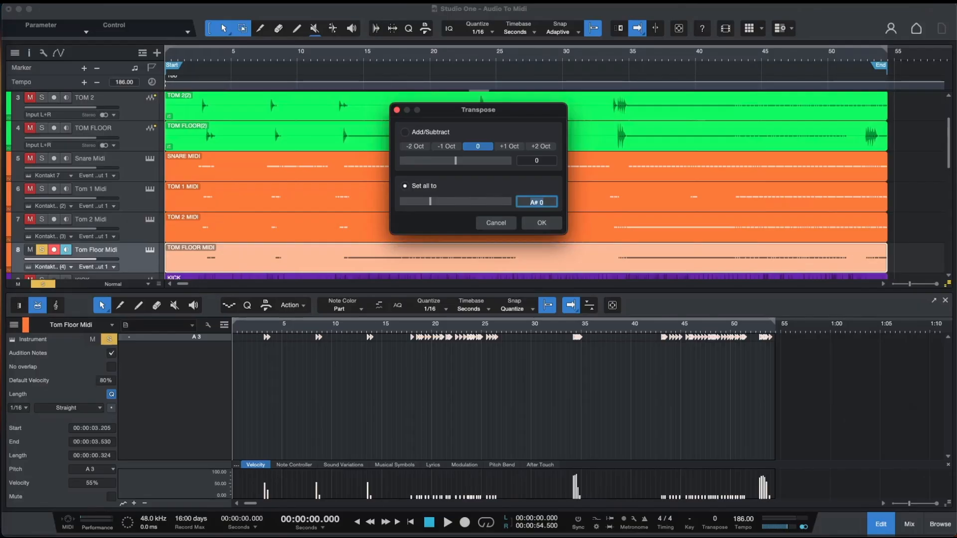
pyautogui.write('B0')
pyautogui.click(543, 224)
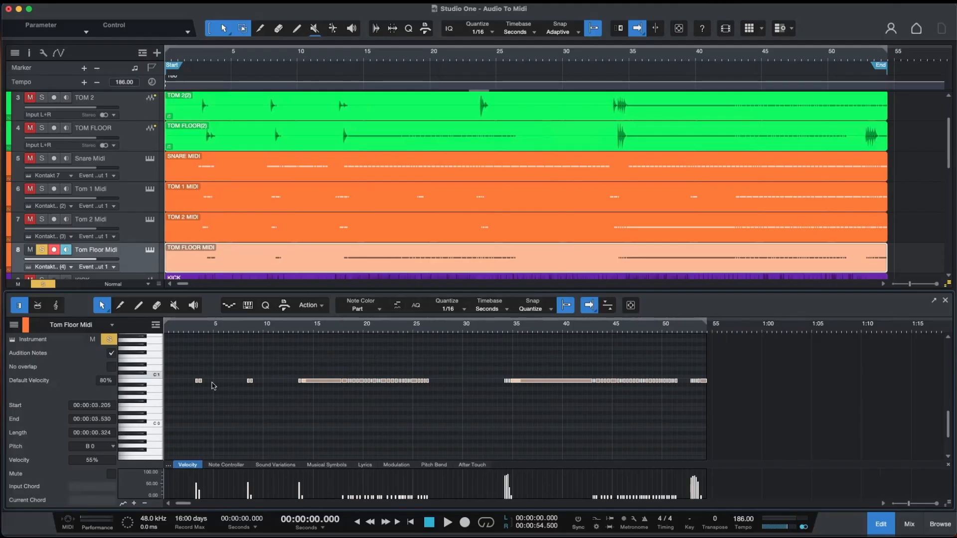
# - Play back the soloed Tom Floor Midi track from around its first hits, then stop
pyautogui.click(209, 59)
pyautogui.press('space')
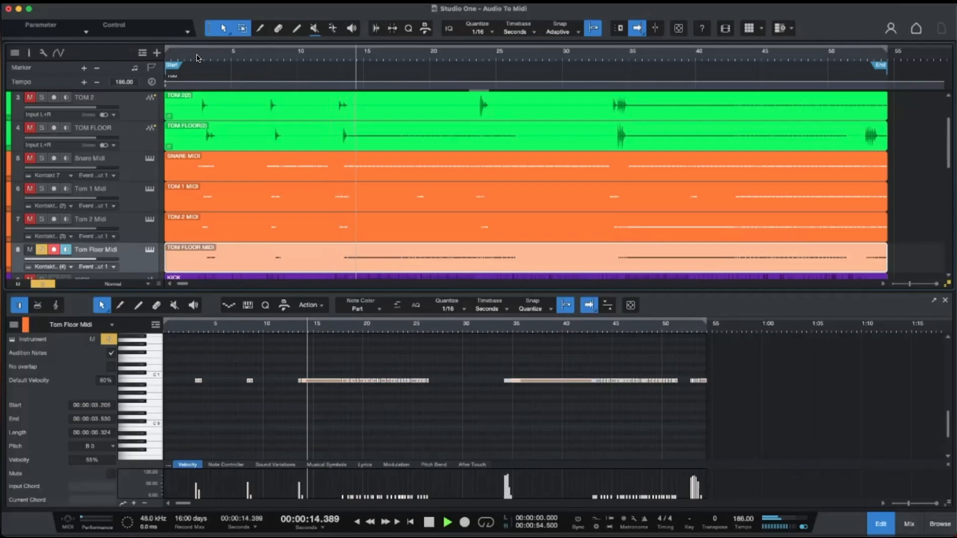
pyautogui.press('space')
# - Close the note editor, solo the Snare, Tom 1, Tom 2 and Tom Floor Midi tracks together, and place the playhead near the start
pyautogui.press('F2')
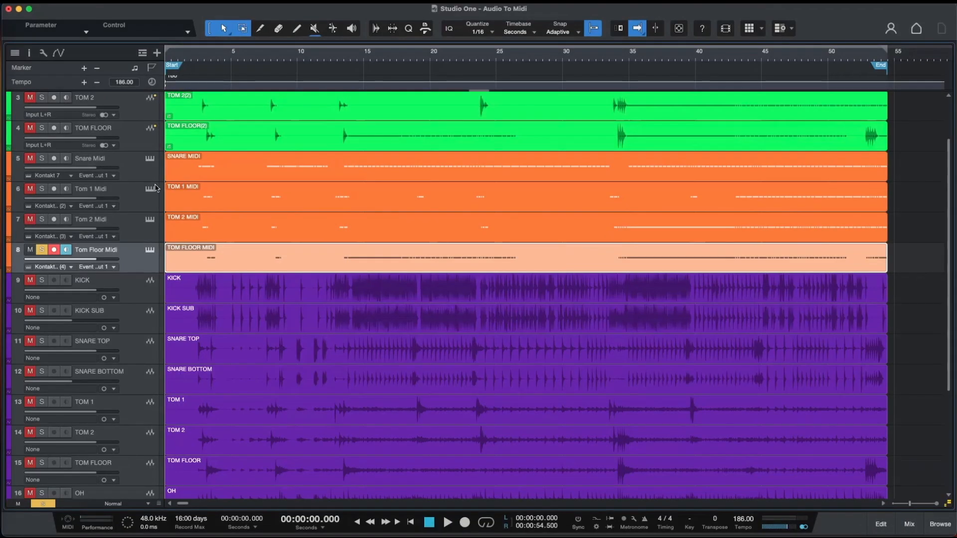
pyautogui.keyDown('shift'); pyautogui.click(127, 162); pyautogui.keyUp('shift')
pyautogui.press('s')
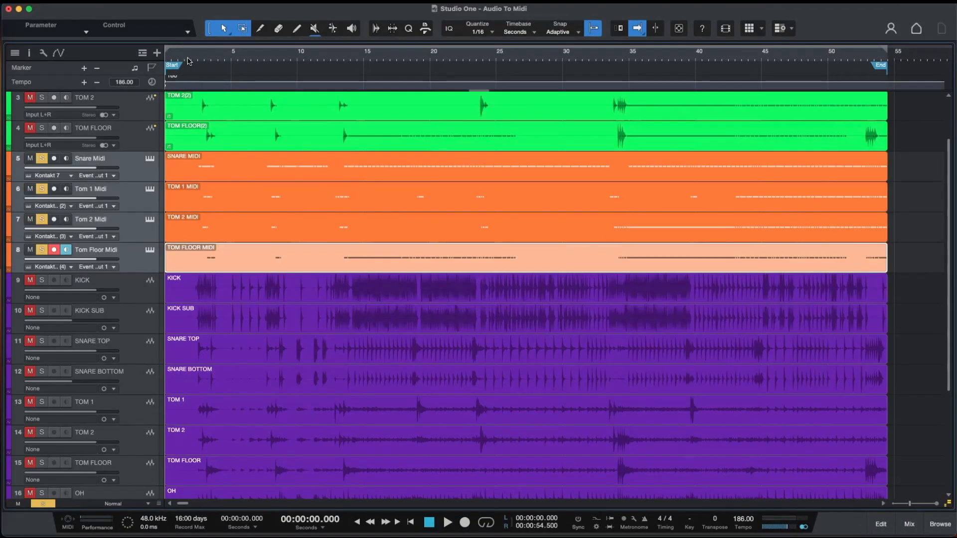
pyautogui.click(188, 58)
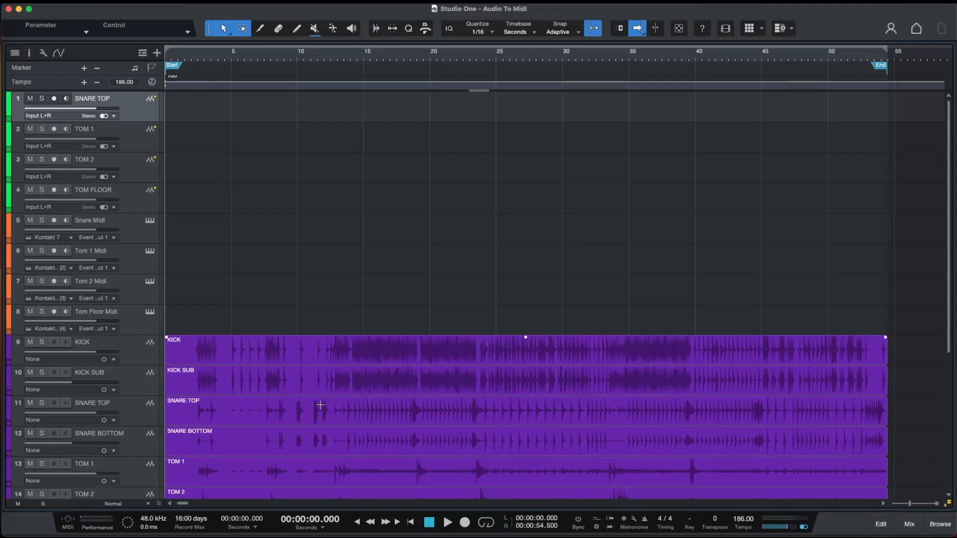
# - Copy the original purple SNARE TOP and TOM 1 recordings onto the empty green tracks of the same names
pyautogui.click(279, 418)
pyautogui.click(240, 414)
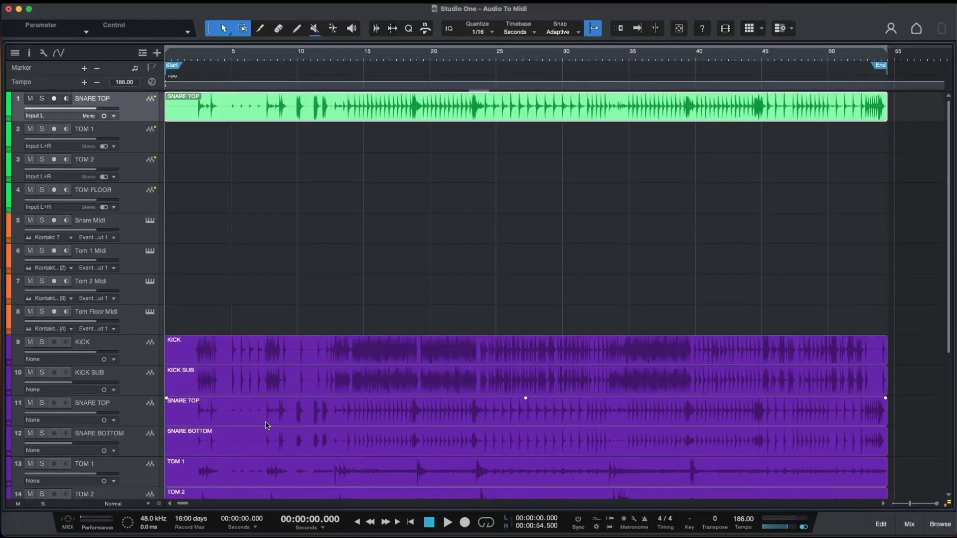
pyautogui.scroll(-3, 267, 424)
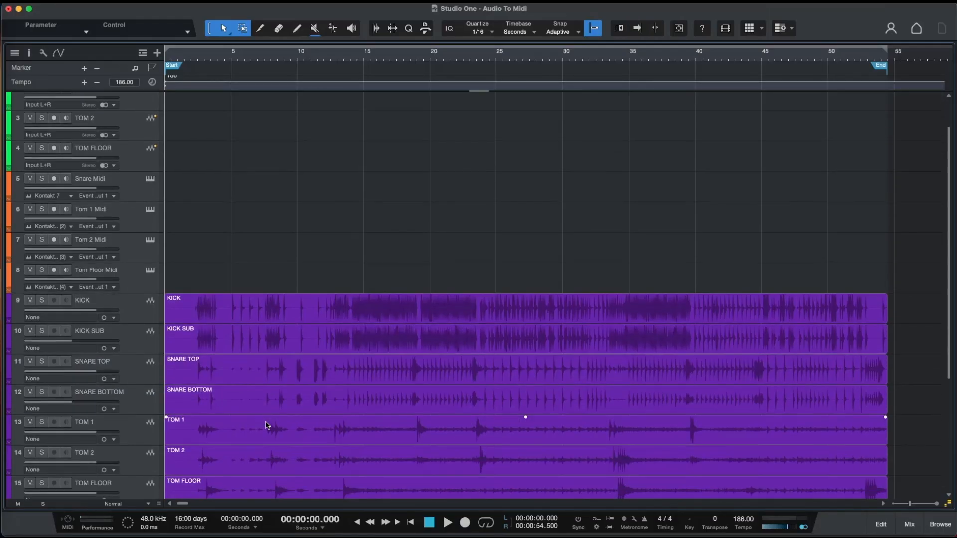
pyautogui.click(240, 401)
pyautogui.scroll(2, 241, 401)
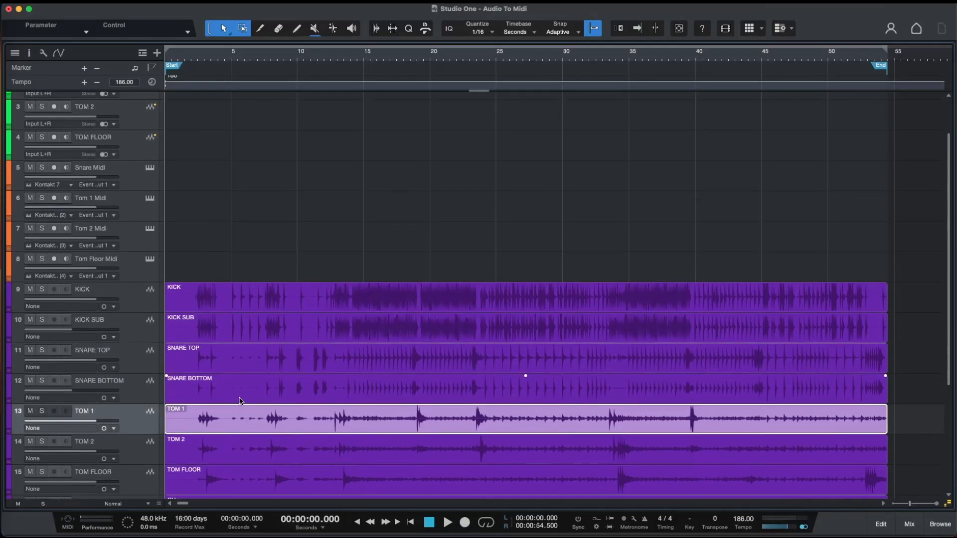
# - Copy the original purple TOM 2 and TOM FLOOR recordings onto the matching green tracks
pyautogui.scroll(-1, 241, 401)
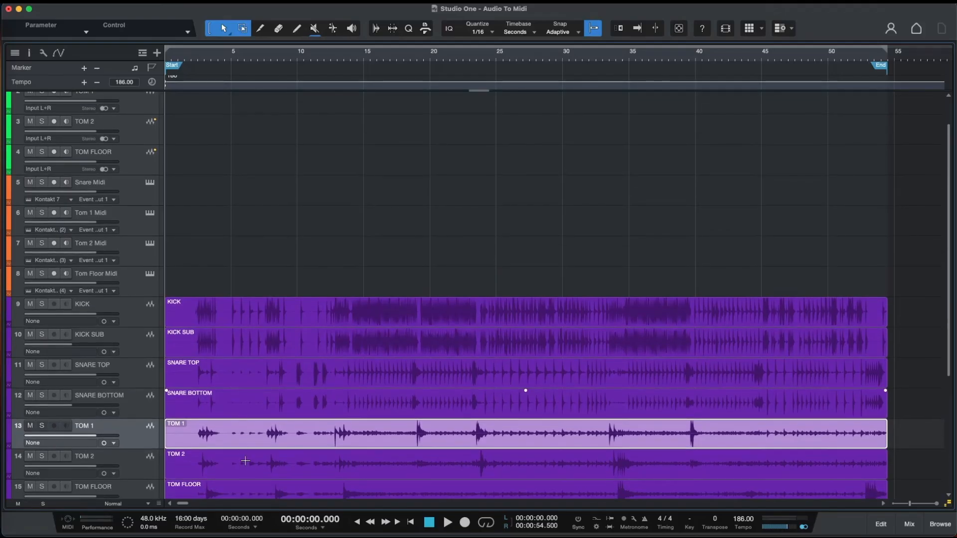
pyautogui.scroll(-2, 235, 430)
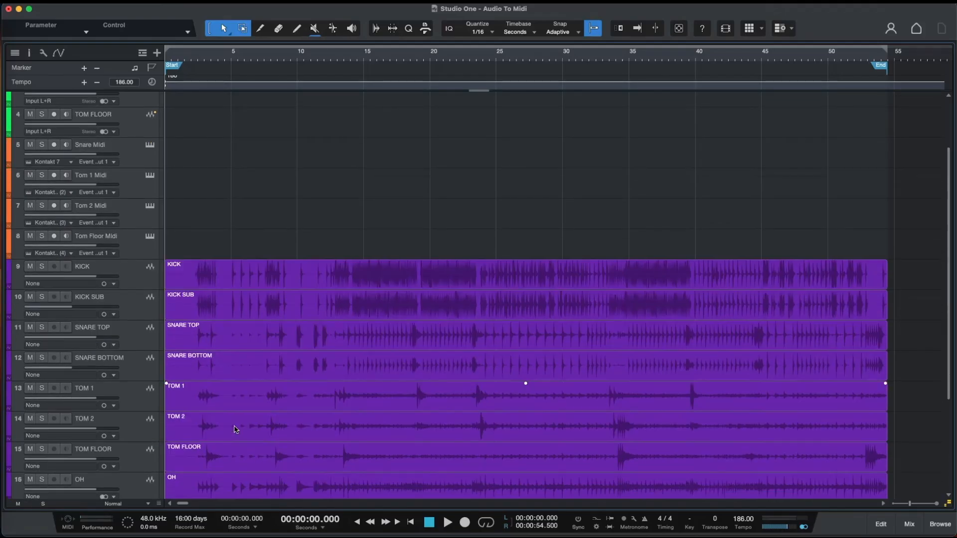
pyautogui.click(235, 429)
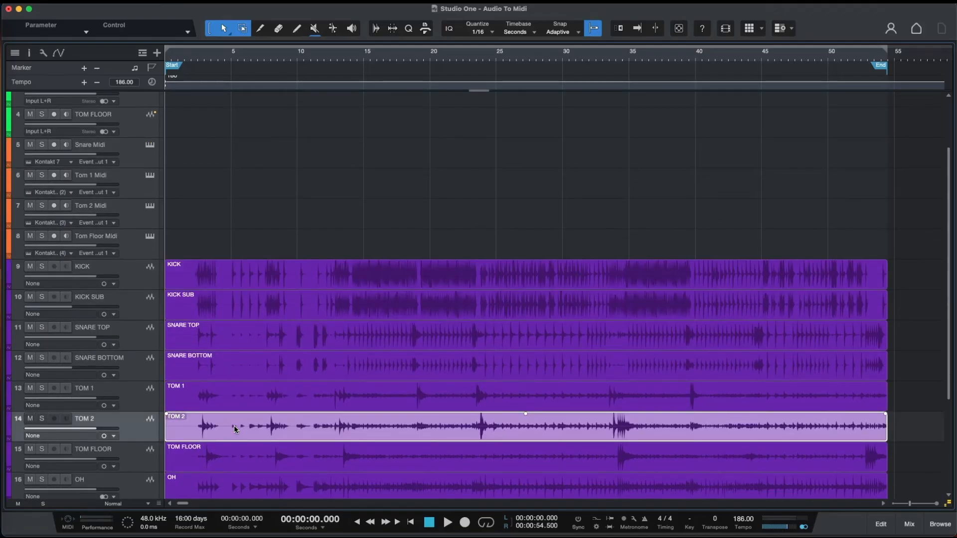
pyautogui.scroll(3, 235, 429)
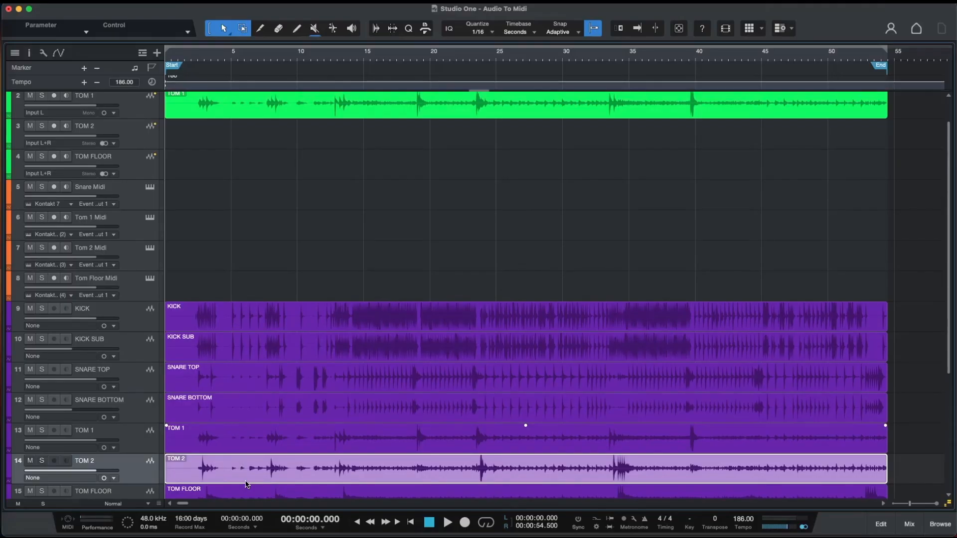
pyautogui.moveTo(238, 474); pyautogui.dragTo(239, 139)
pyautogui.scroll(-3, 254, 453)
pyautogui.click(251, 470)
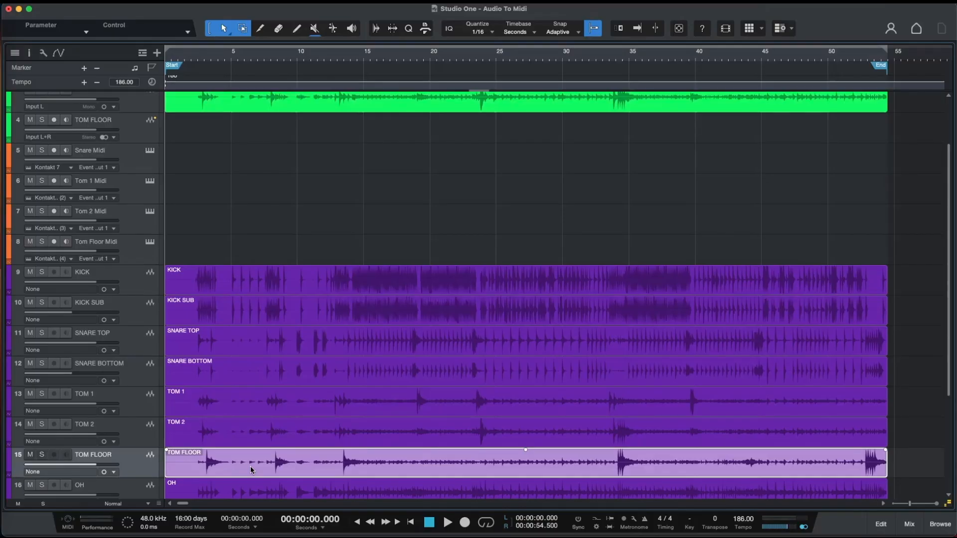
pyautogui.moveTo(250, 467); pyautogui.dragTo(254, 179)
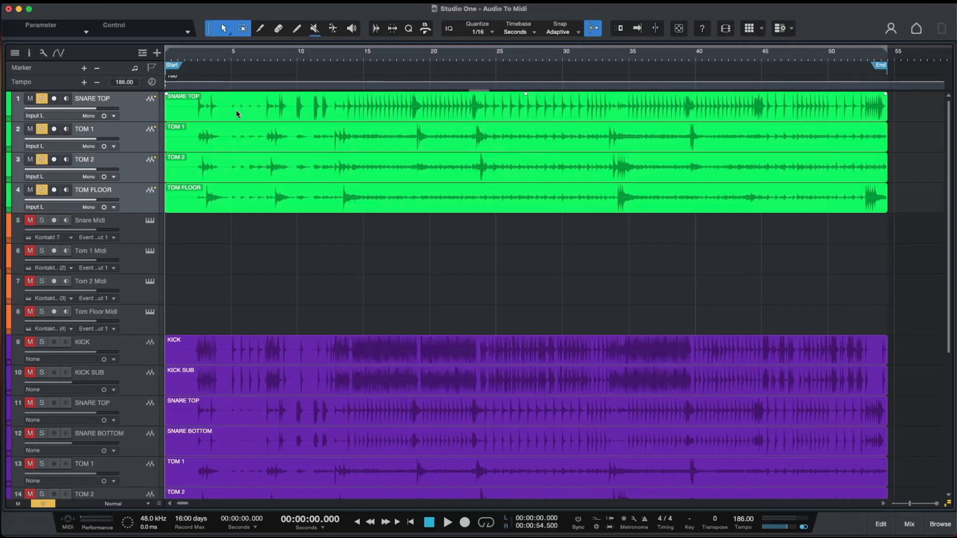
# - Strip the silence from the green SNARE TOP event with Manual detection and a -14.00 dB open threshold, and merge the pieces into one event
pyautogui.click(129, 107)
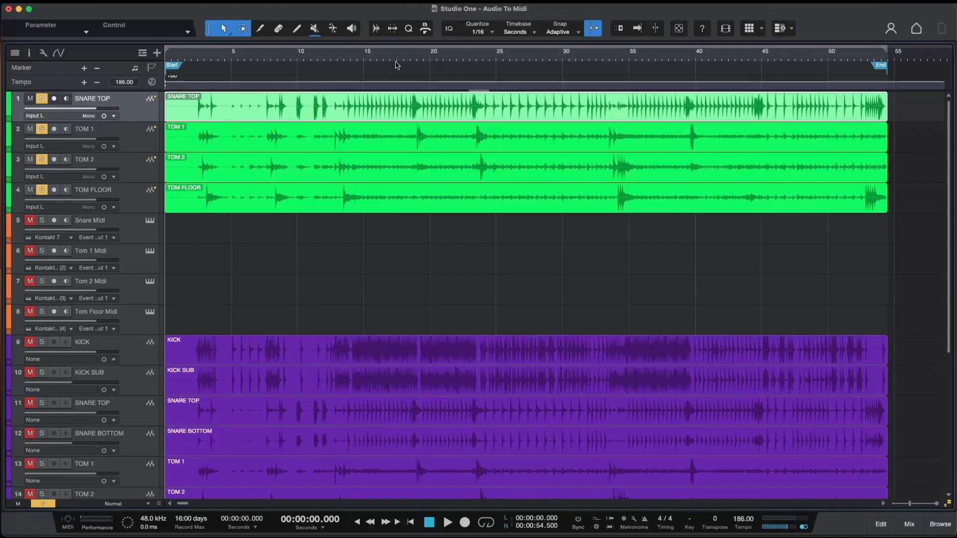
pyautogui.click(392, 29)
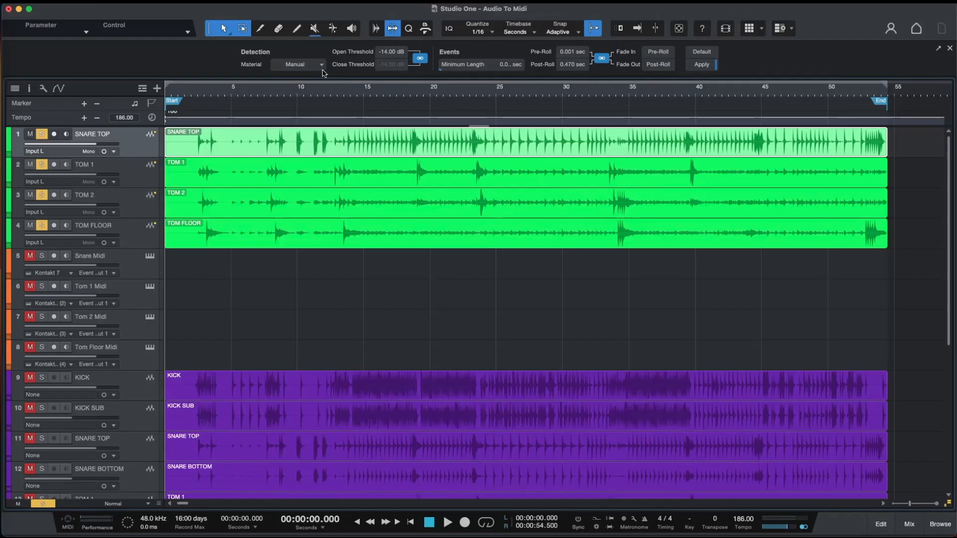
pyautogui.click(322, 66)
pyautogui.click(315, 114)
pyautogui.click(702, 65)
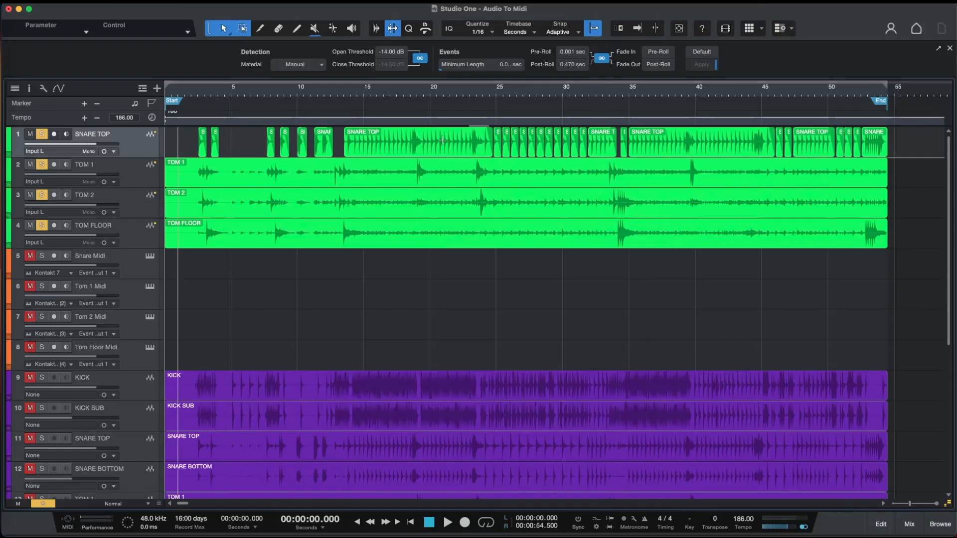
pyautogui.moveTo(893, 144); pyautogui.dragTo(165, 143)
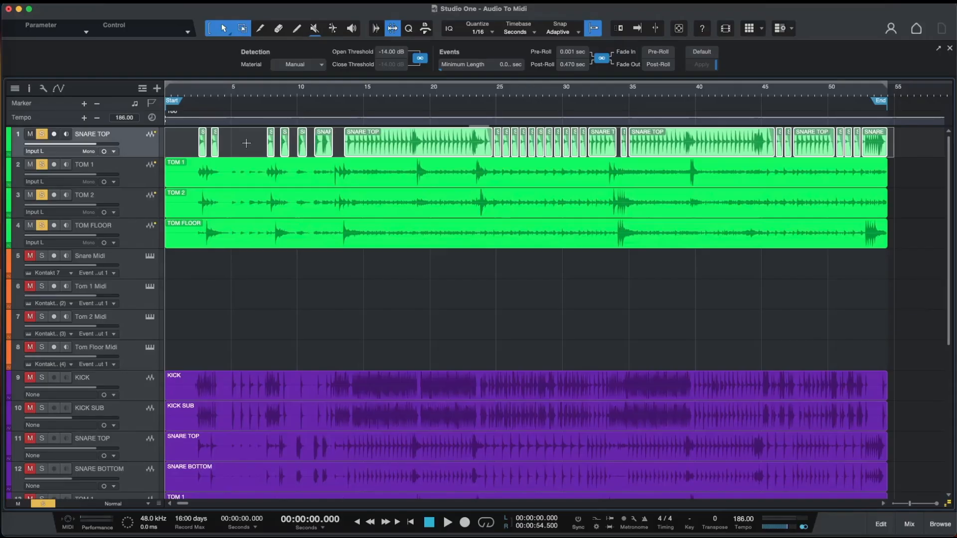
pyautogui.press('super+z')
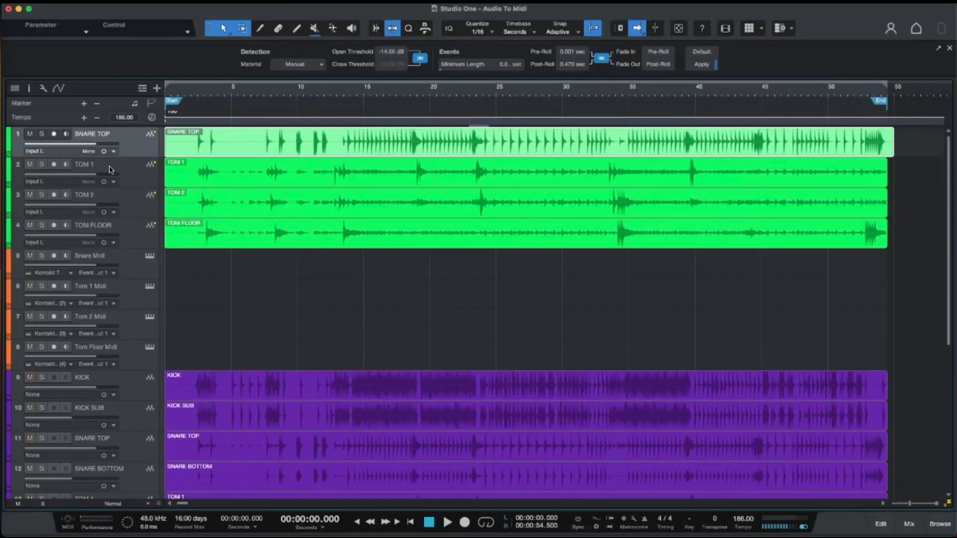
# - Solo the green TOM 1 track, strip its silence with the same settings, and bounce the remaining pieces into one continuous event
pyautogui.click(110, 169)
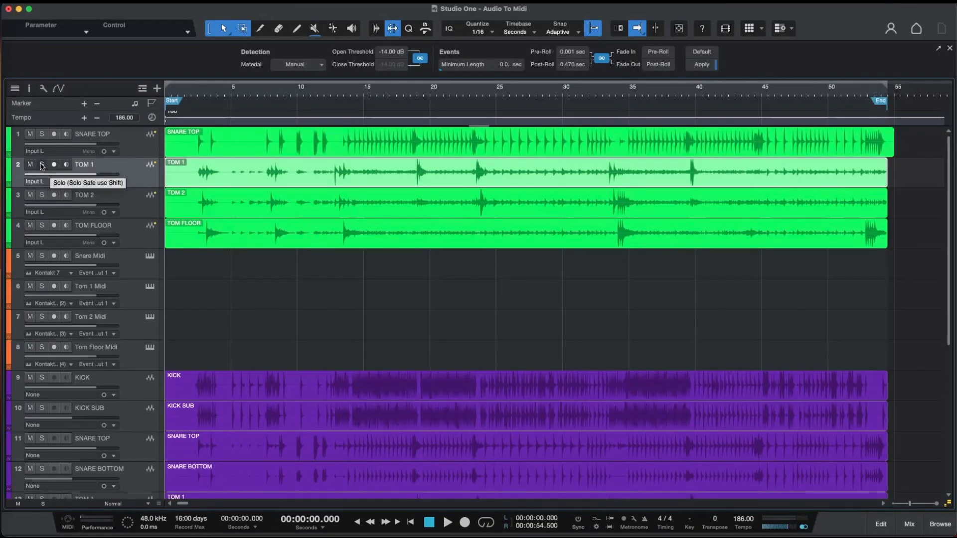
pyautogui.click(42, 165)
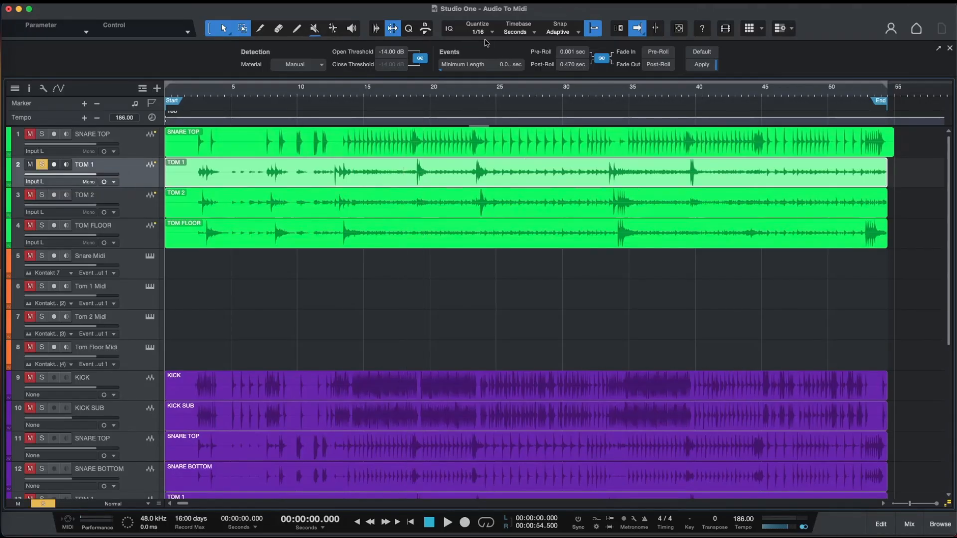
pyautogui.click(702, 66)
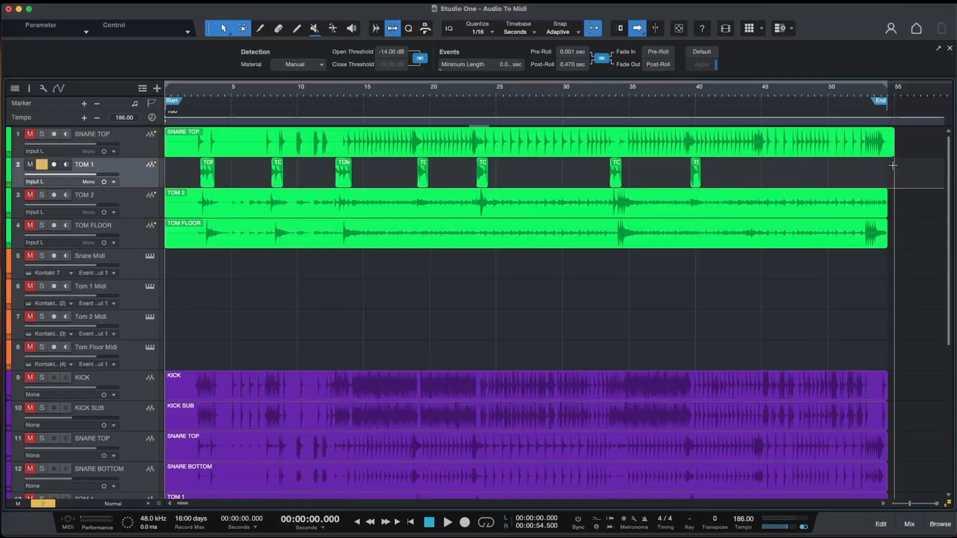
pyautogui.moveTo(893, 165); pyautogui.dragTo(241, 177)
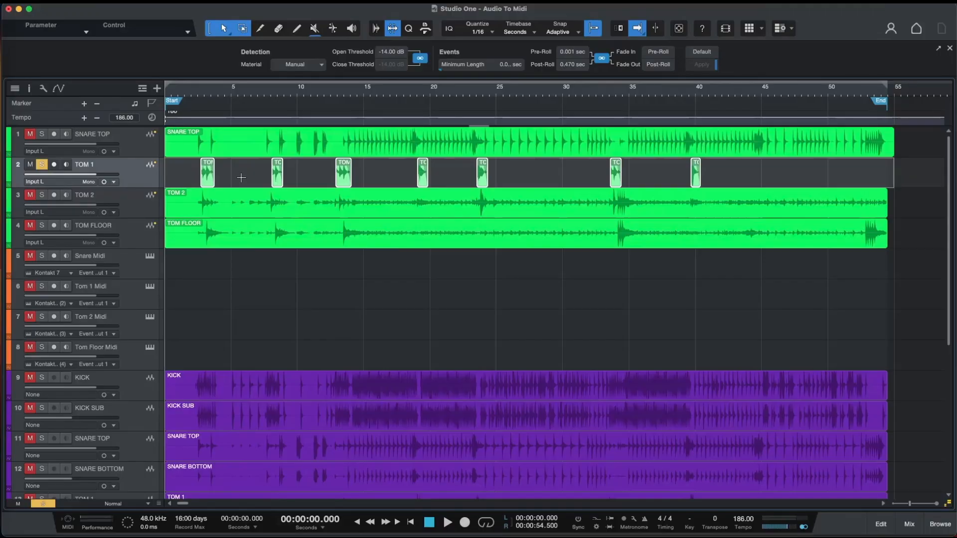
pyautogui.hotkey('ctrl', 'b')
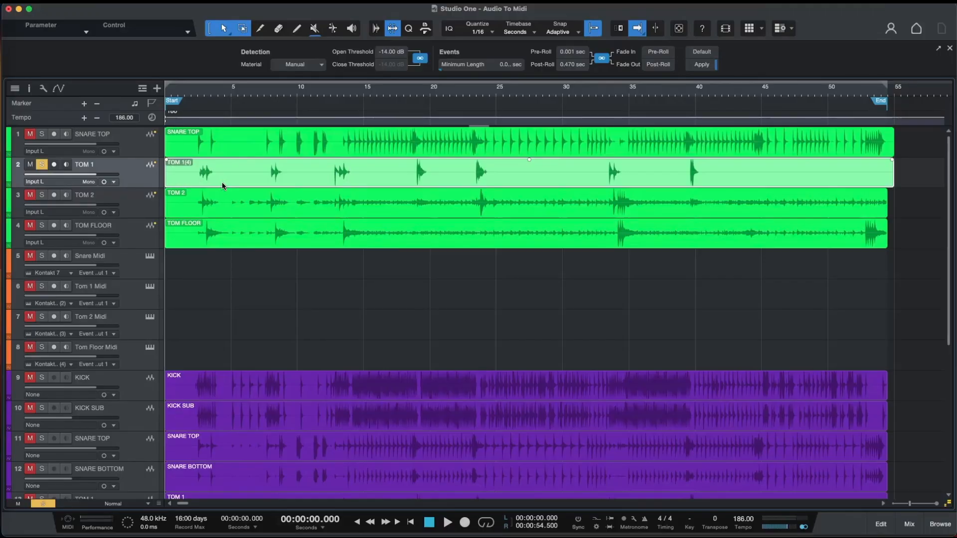
# - Play the cleaned TOM 1 event and check several of its hits up to about 25 seconds
pyautogui.click(198, 95)
pyautogui.press('space')
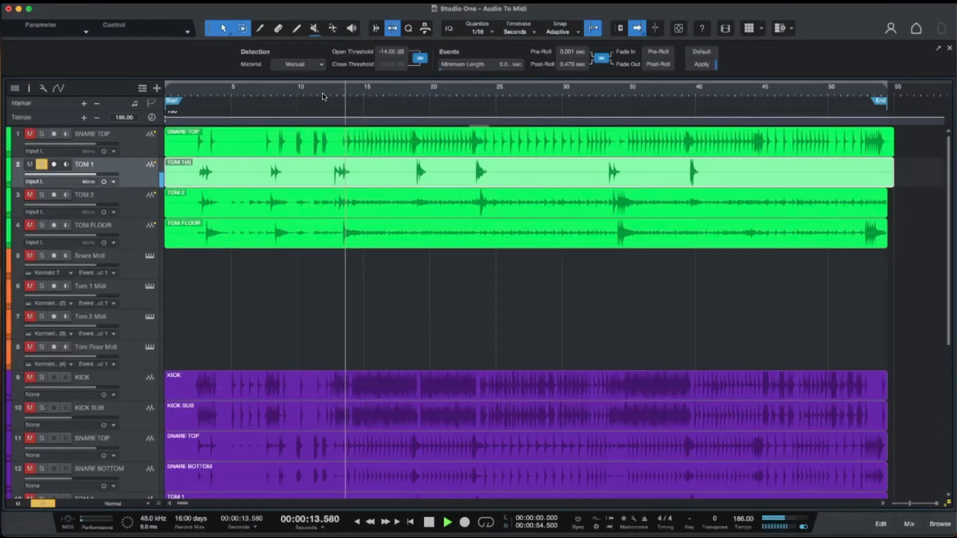
pyautogui.click(408, 96)
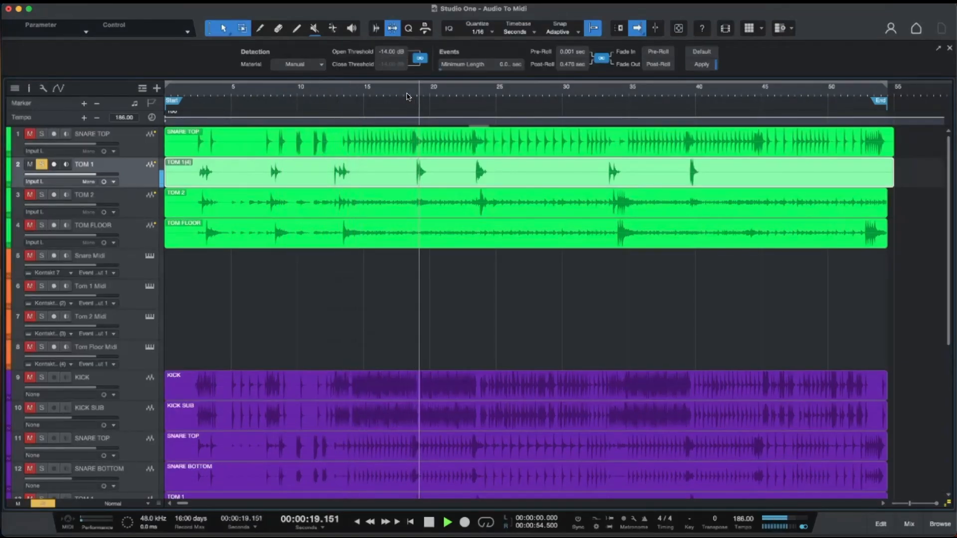
pyautogui.click(468, 97)
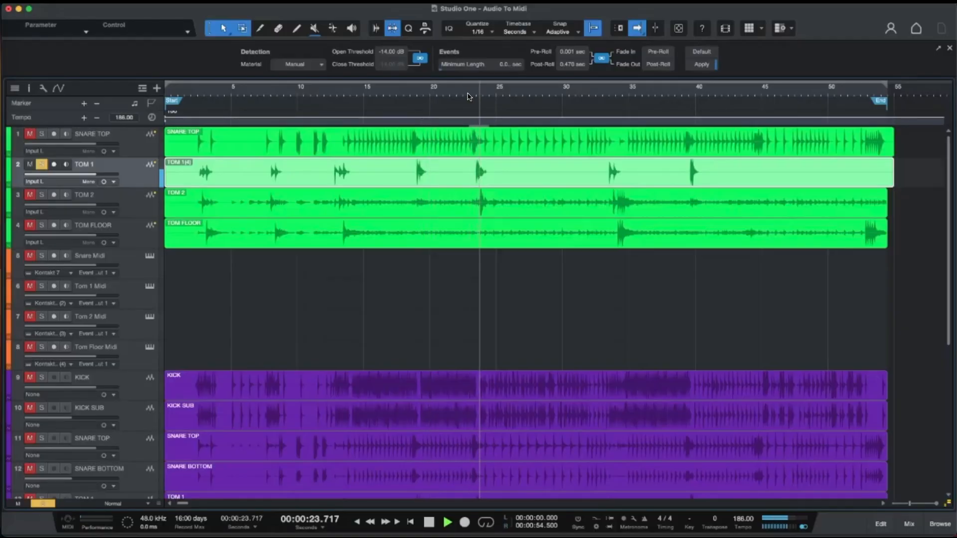
pyautogui.press('space')
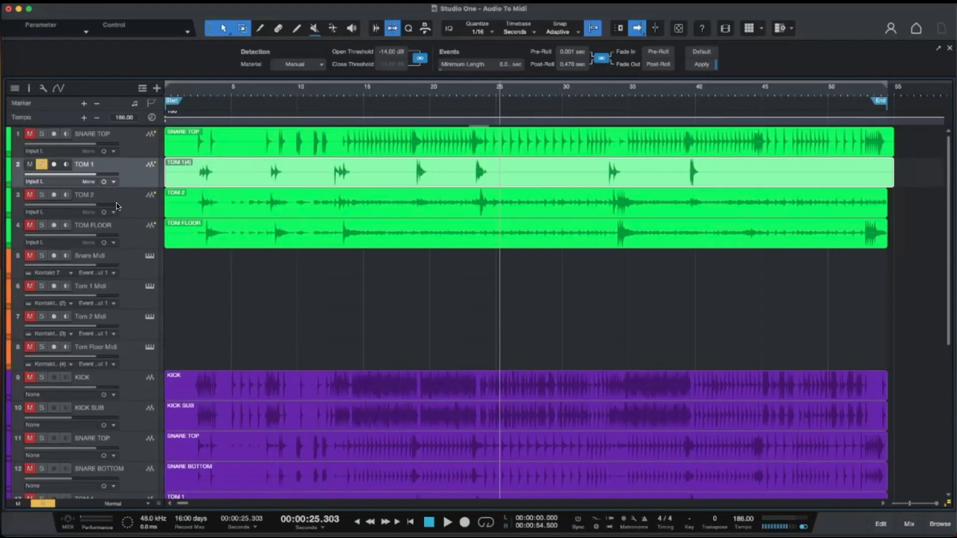
# - Solo the green TOM 2 track, strip its silence at the -14.00 dB open threshold, and bounce the remaining pieces into one continuous event
pyautogui.click(117, 203)
pyautogui.press(',')
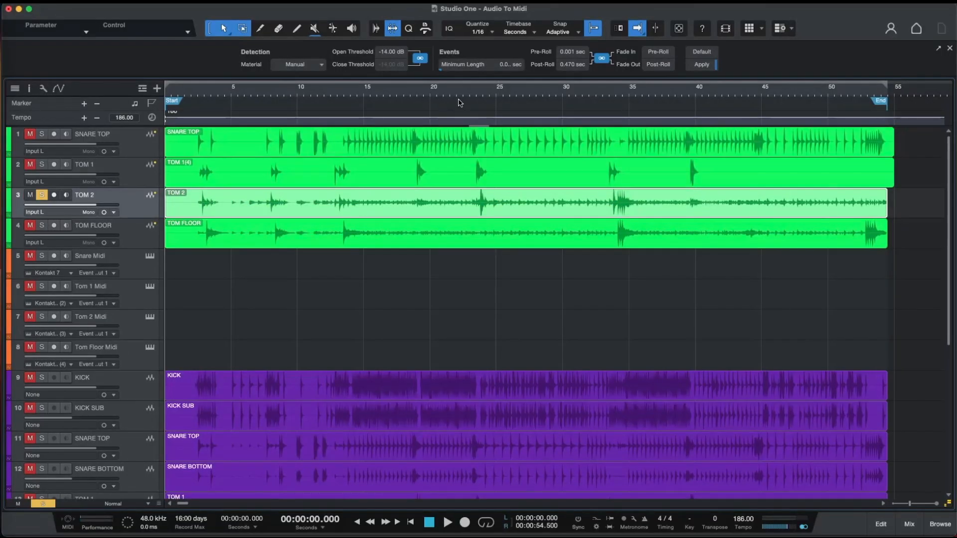
pyautogui.click(709, 67)
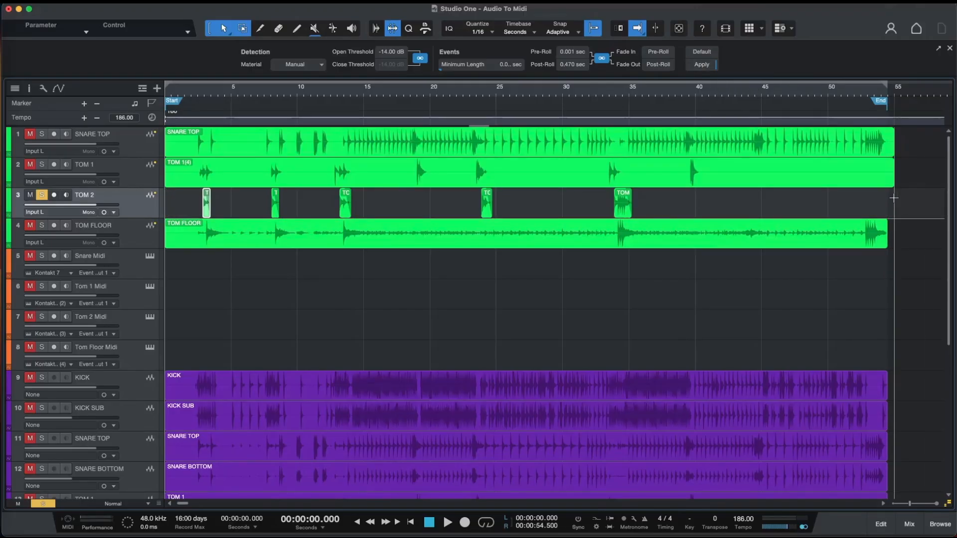
pyautogui.moveTo(894, 198); pyautogui.dragTo(406, 207)
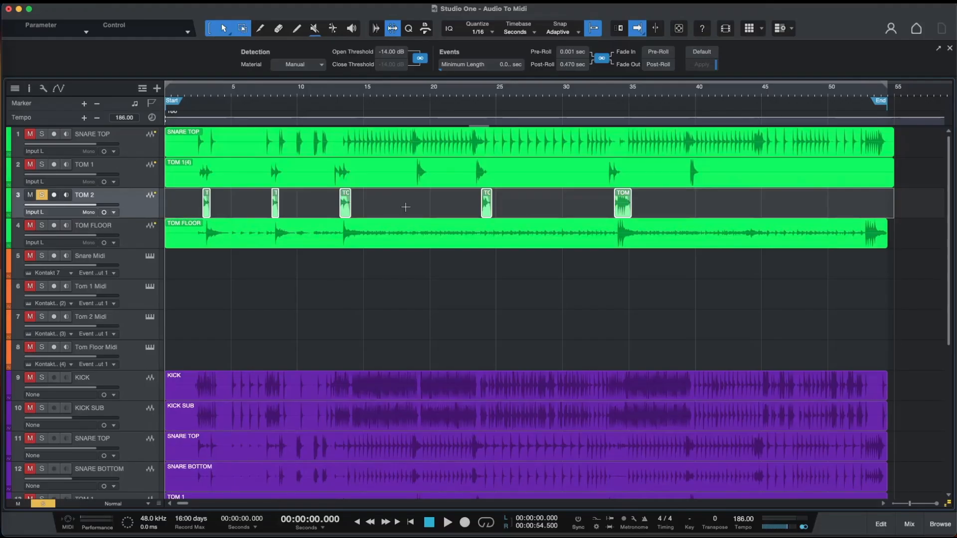
pyautogui.press('super+b')
# - Play the cleaned TOM 2 event and check its hits near 2.5, 7.5, 13 and 23 seconds
pyautogui.click(196, 93)
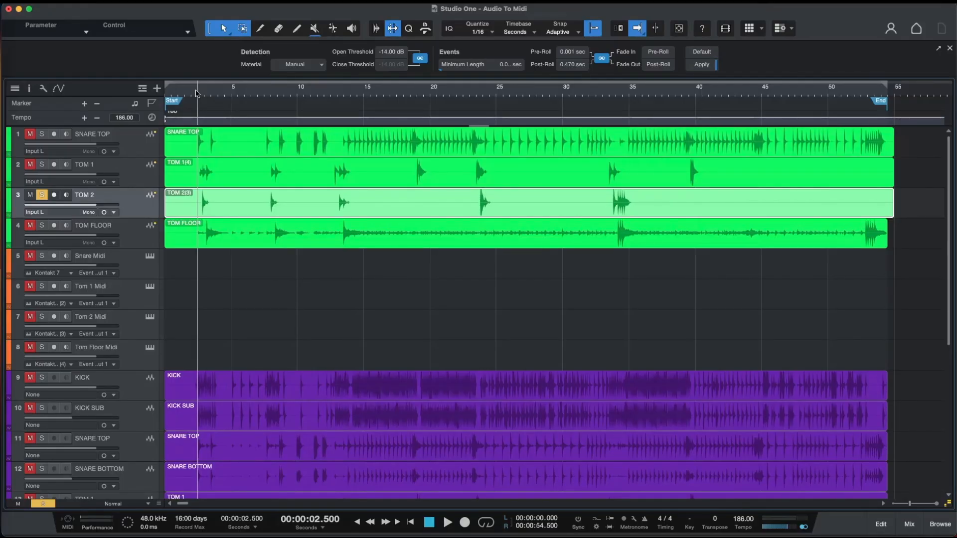
pyautogui.press('space')
pyautogui.click(263, 95)
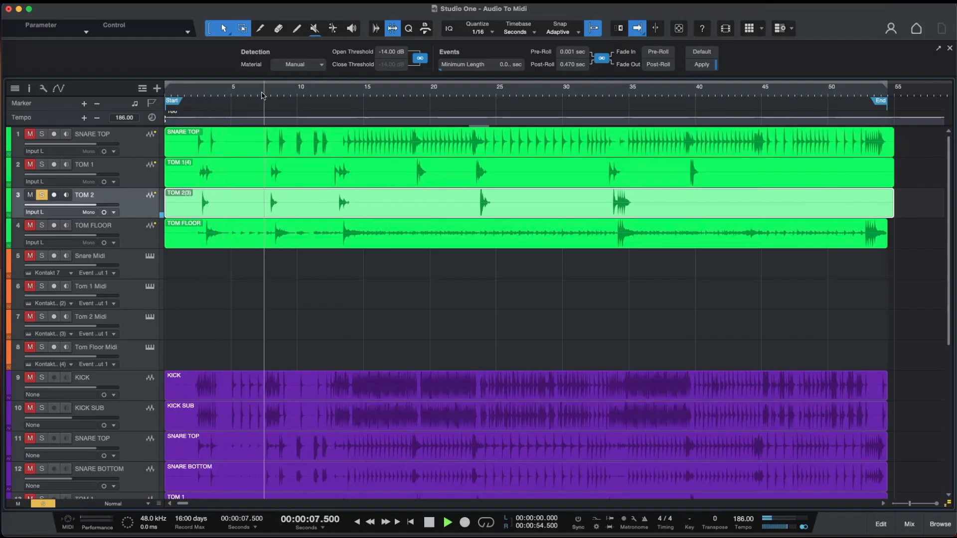
pyautogui.click(326, 96)
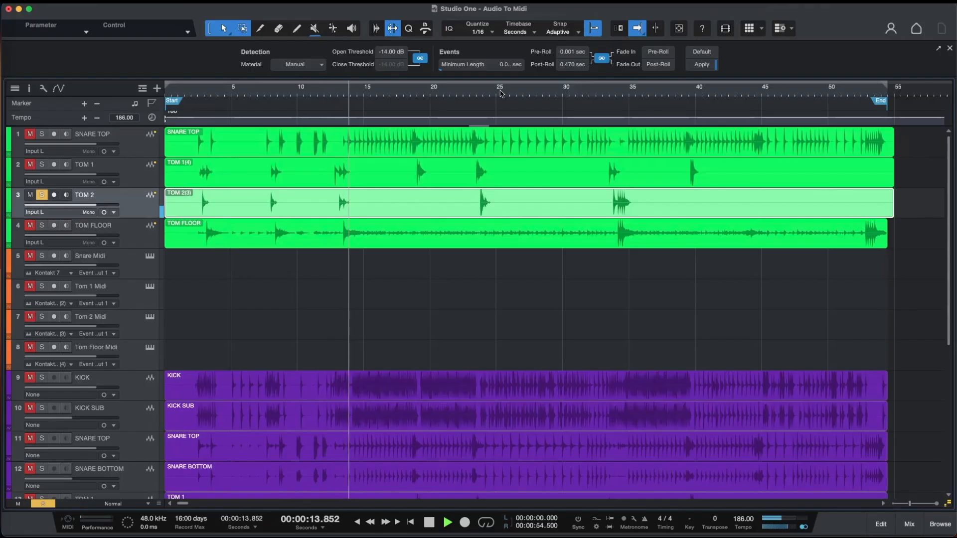
pyautogui.click(472, 96)
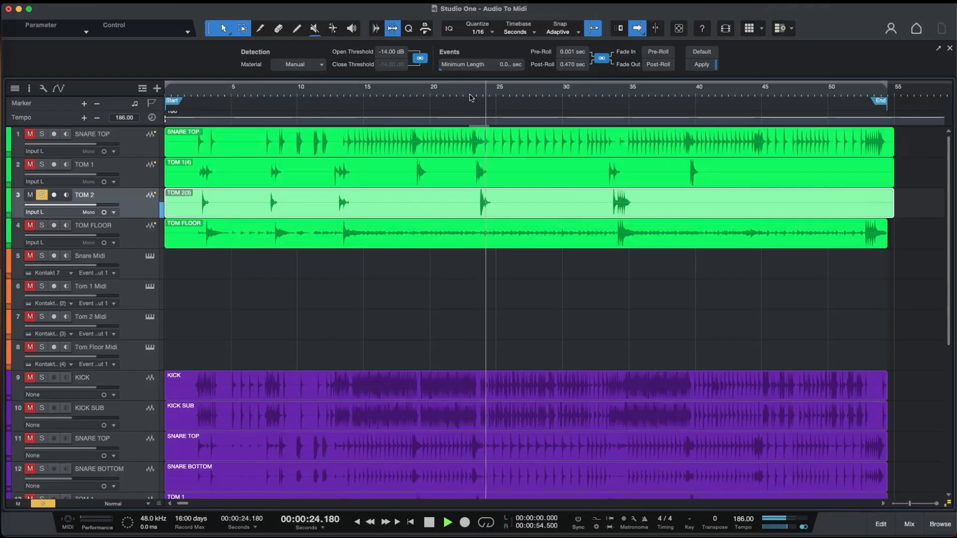
pyautogui.press('space')
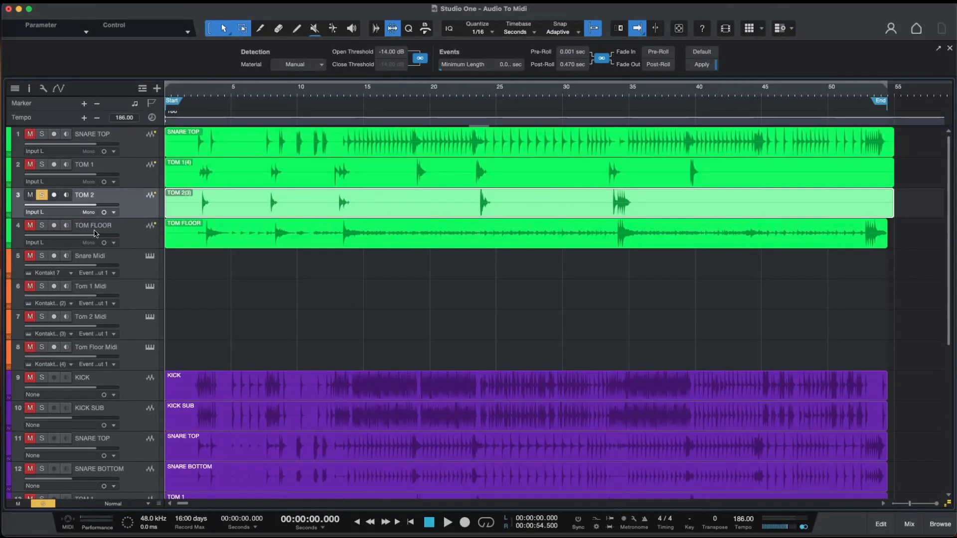
# - Solo the green TOM FLOOR track, strip its silence with the same settings, and bounce the pieces into one continuous event
pyautogui.click(121, 233)
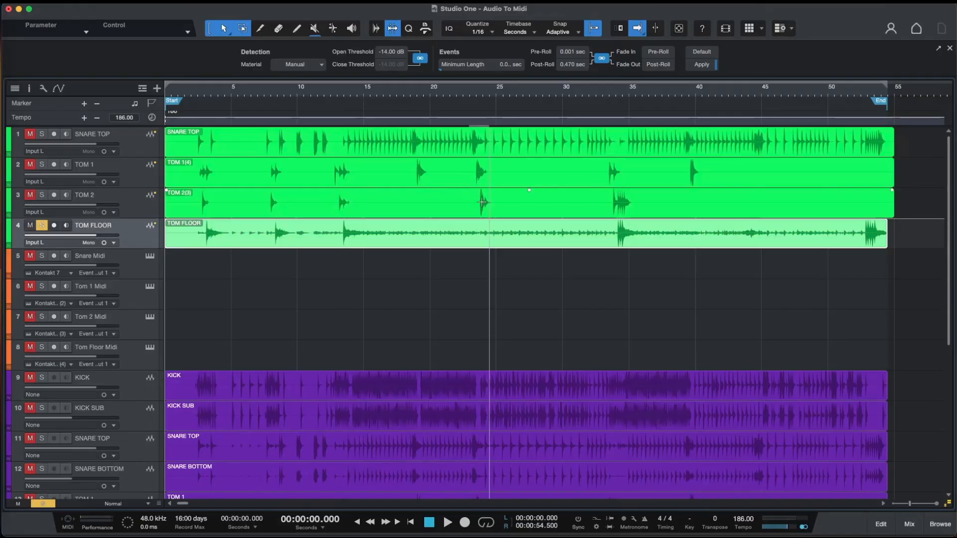
pyautogui.click(701, 65)
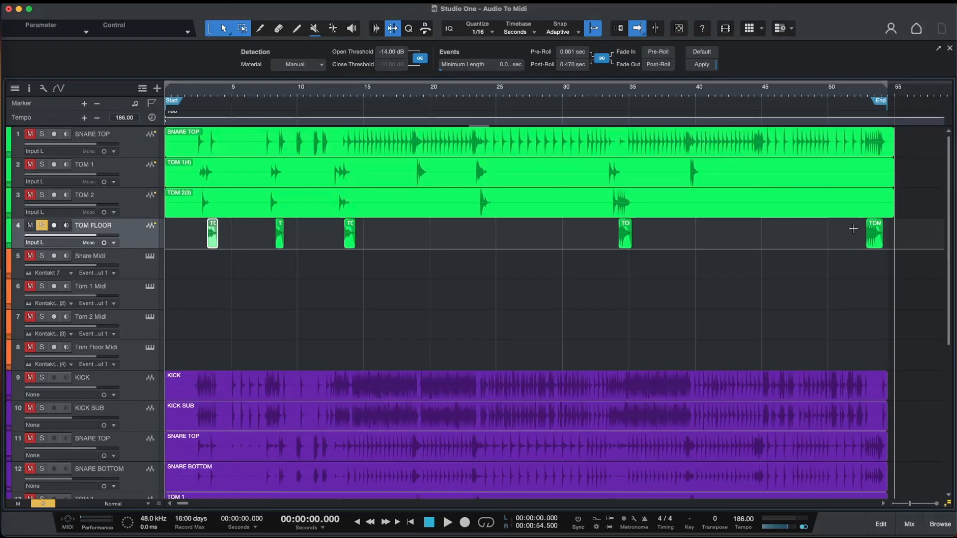
pyautogui.click(329, 241)
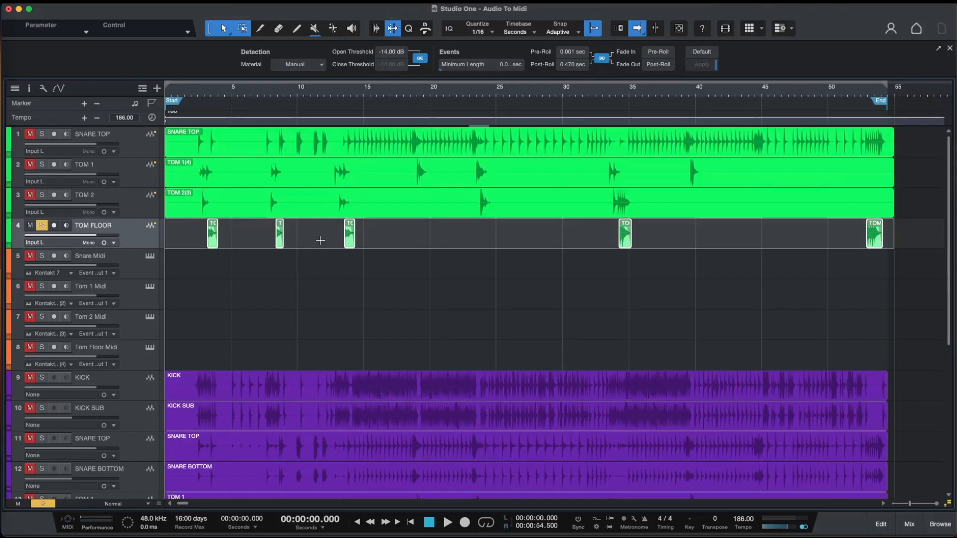
pyautogui.press('super+z')
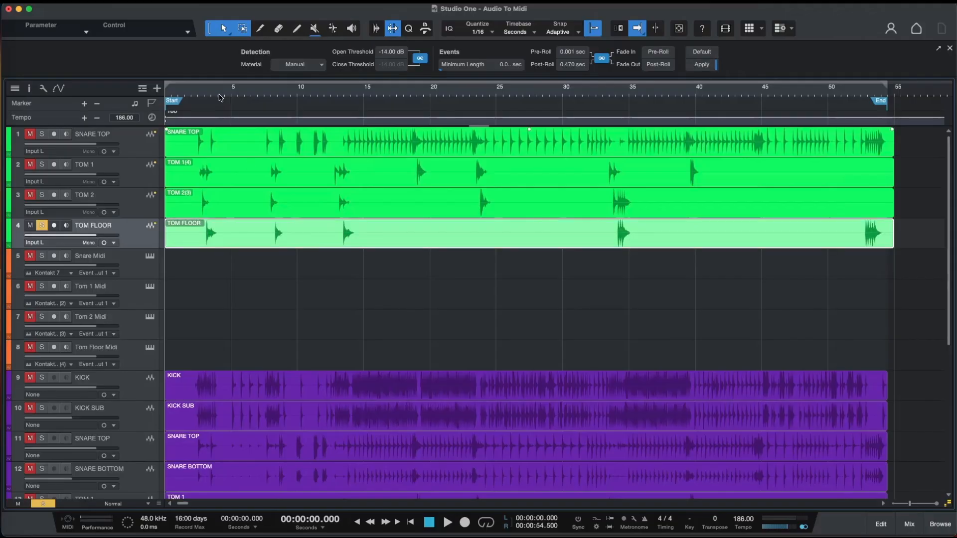
# - Play the cleaned TOM FLOOR event and check its first three hits
pyautogui.doubleClick(199, 93)
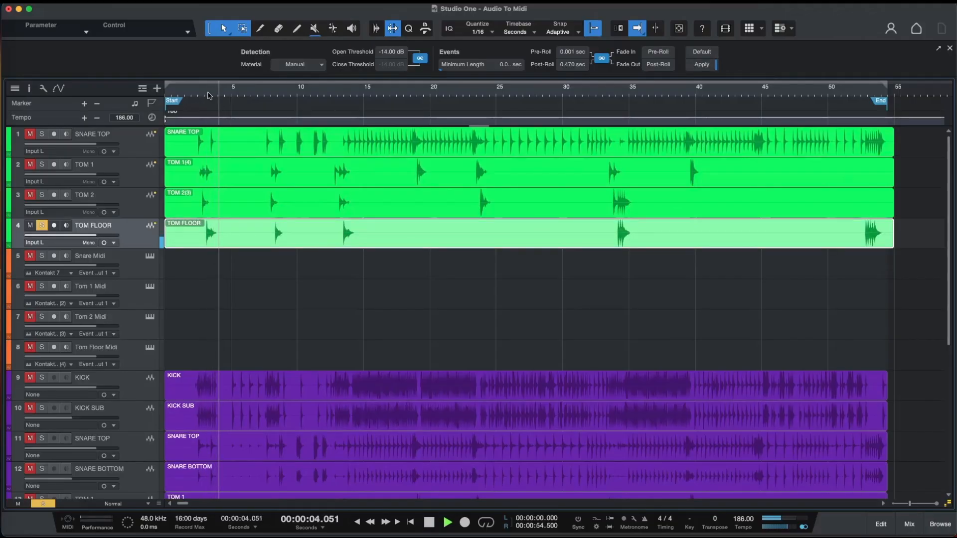
pyautogui.click(263, 94)
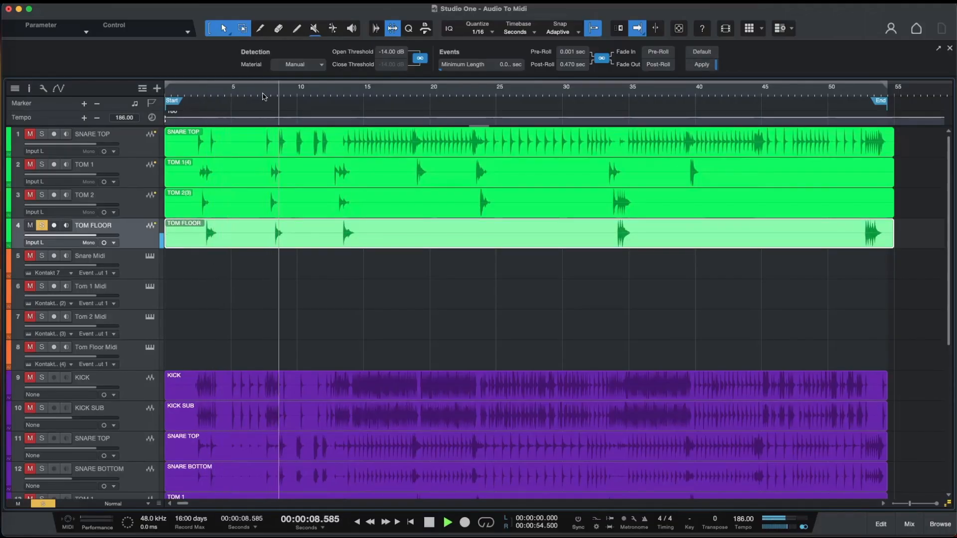
pyautogui.click(334, 98)
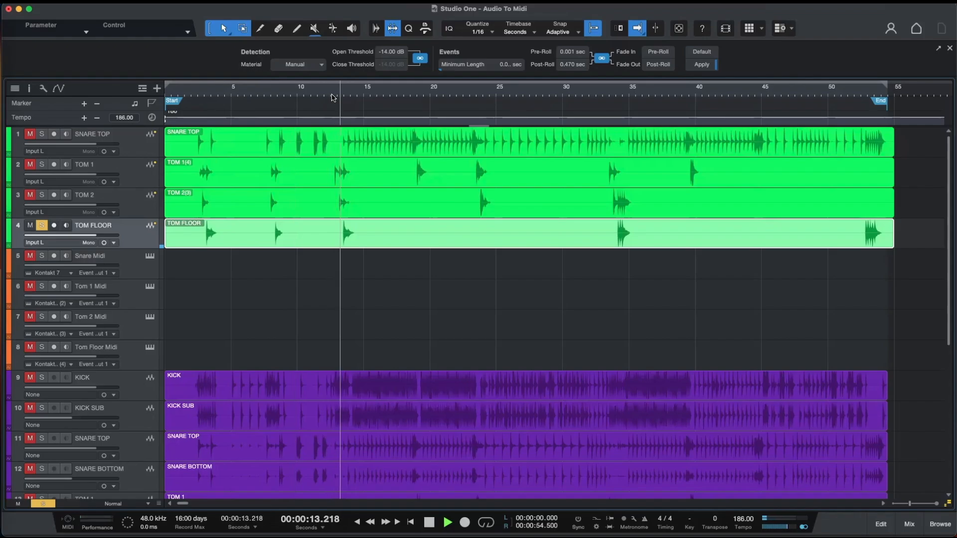
pyautogui.press('space')
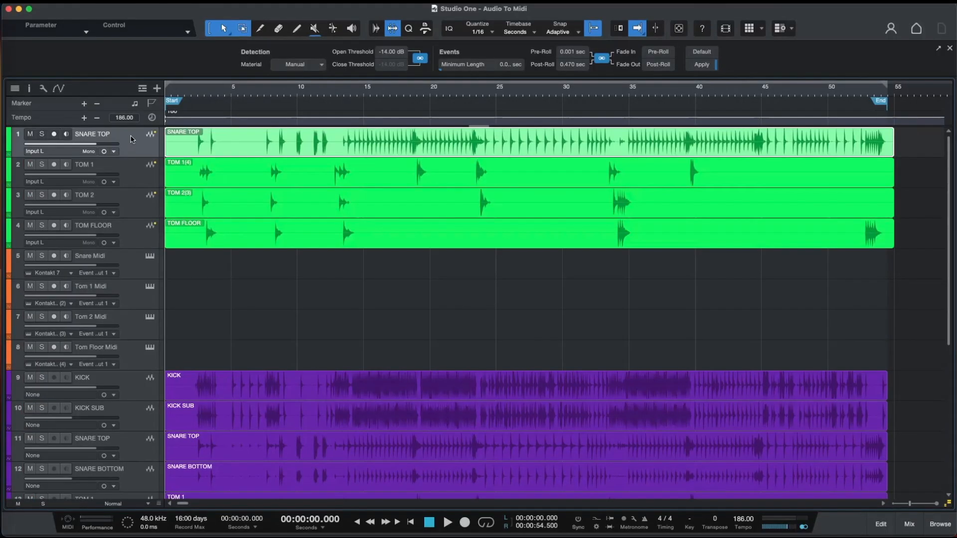
# - Analyze the cleaned SNARE TOP event with Melodyne and place its notes as a MIDI part on the Snare Midi track
pyautogui.rightClick(246, 146)
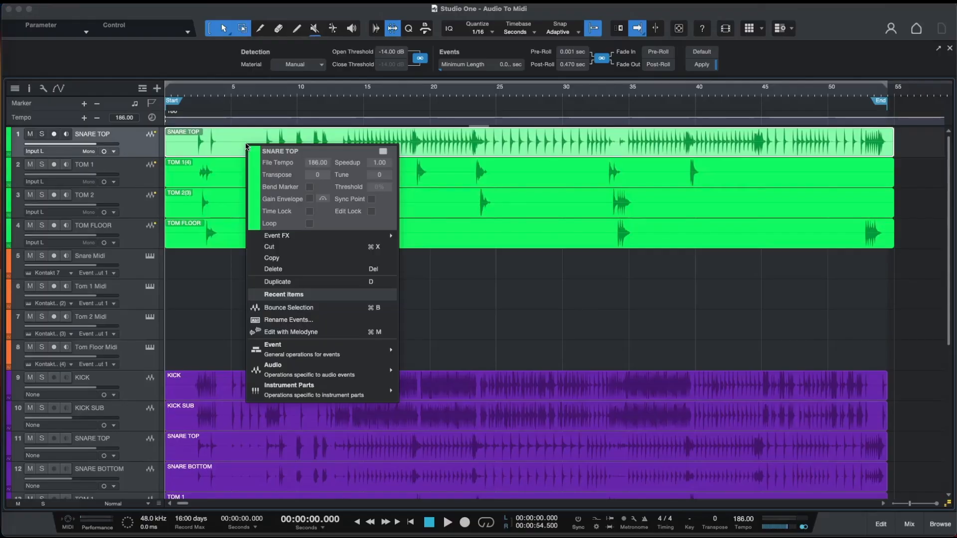
pyautogui.click(314, 333)
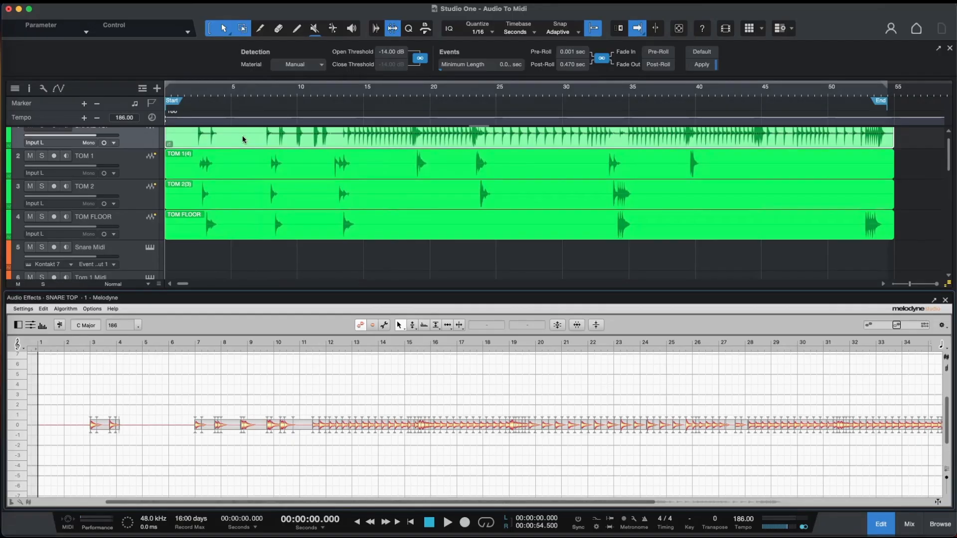
pyautogui.scroll(-1, 242, 139)
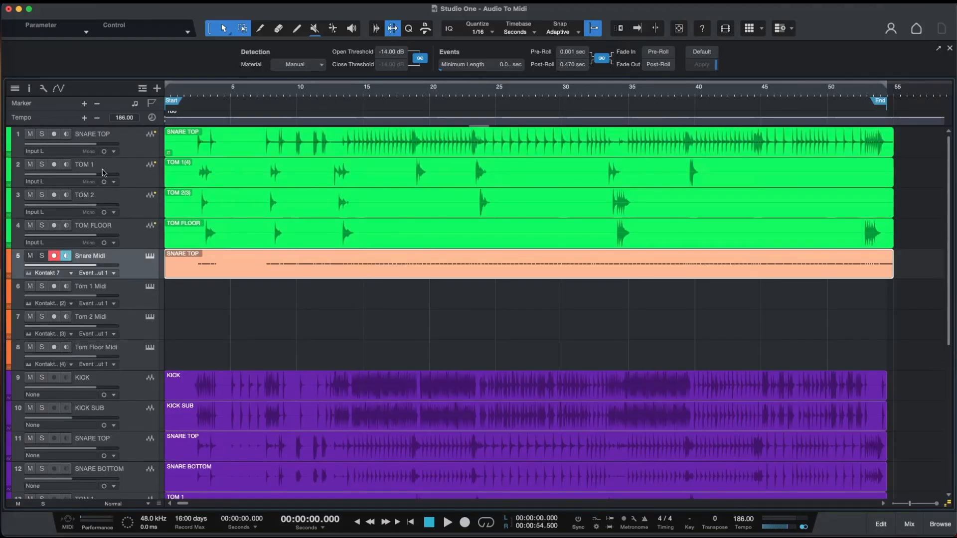
# - Analyze the cleaned TOM 1 event with Melodyne and copy it as a MIDI part onto the Tom 1 Midi track
pyautogui.click(250, 178)
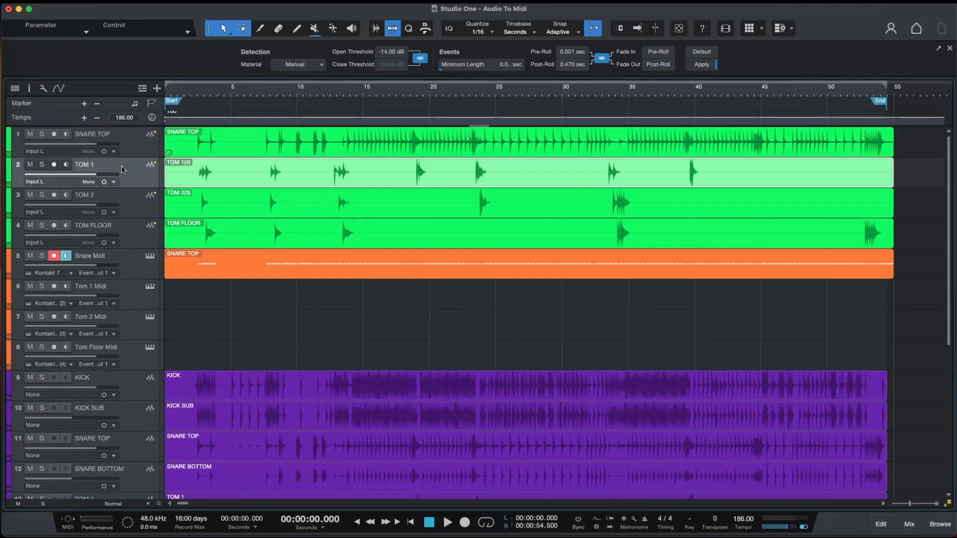
pyautogui.rightClick(250, 178)
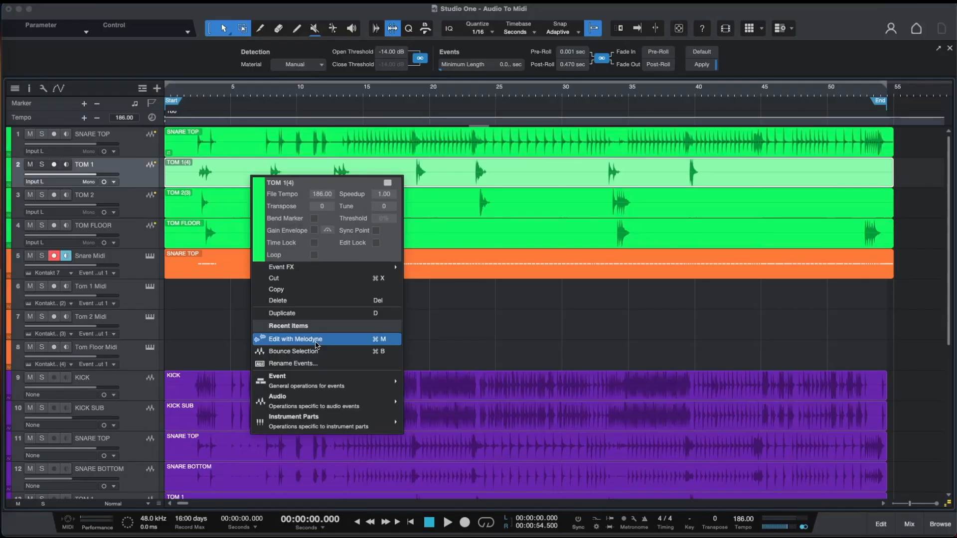
pyautogui.click(299, 339)
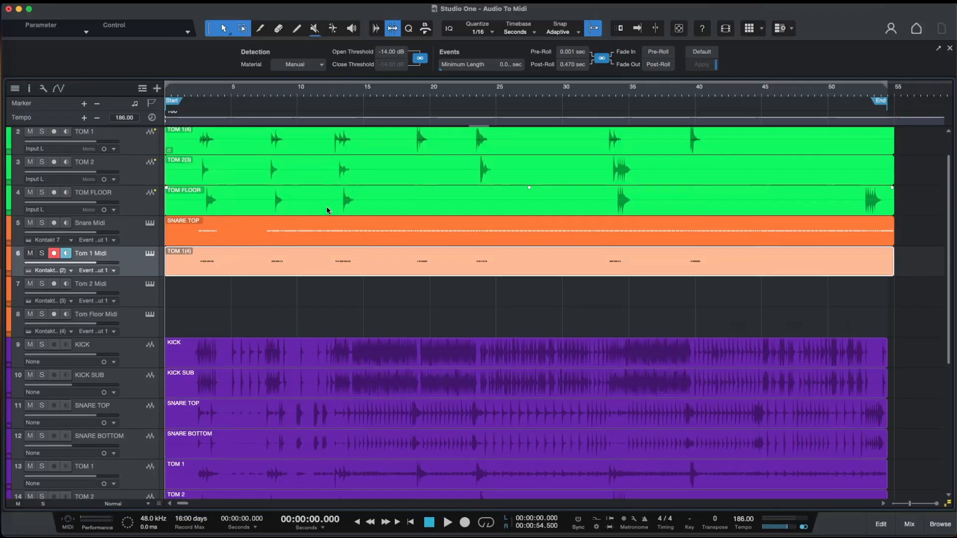
# - Analyze the cleaned TOM 2 event with Melodyne and copy it as a MIDI part onto the Tom 2 Midi track
pyautogui.scroll(-1, 327, 208)
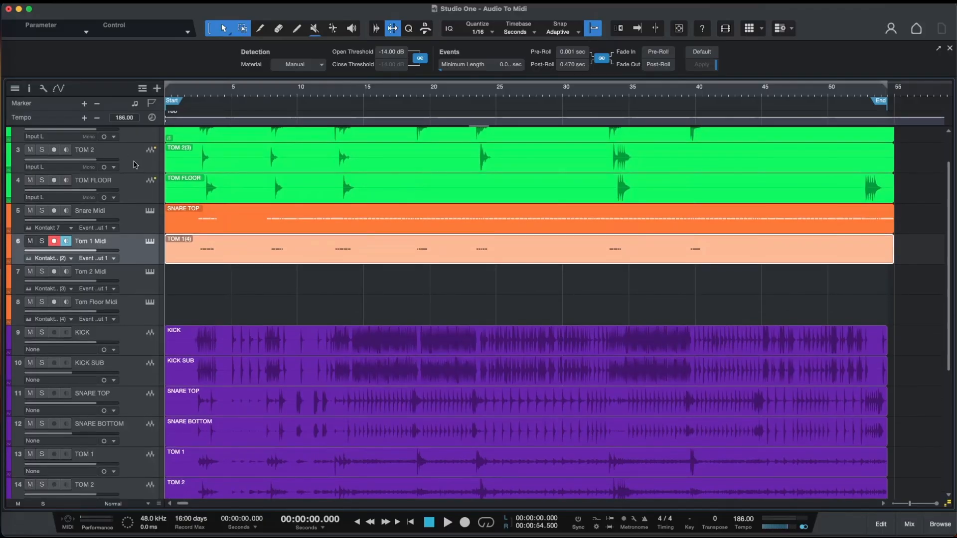
pyautogui.scroll(-1, 135, 165)
pyautogui.click(214, 147)
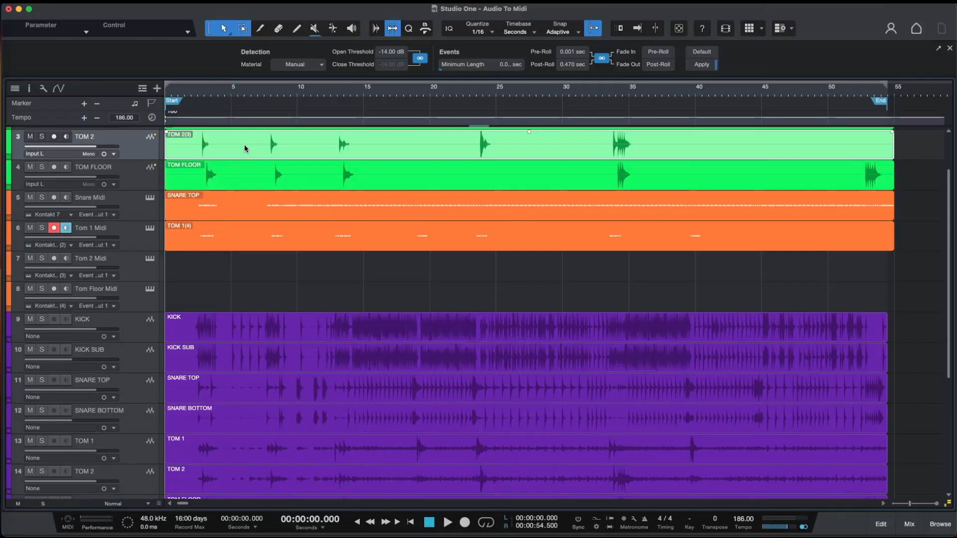
pyautogui.rightClick(245, 148)
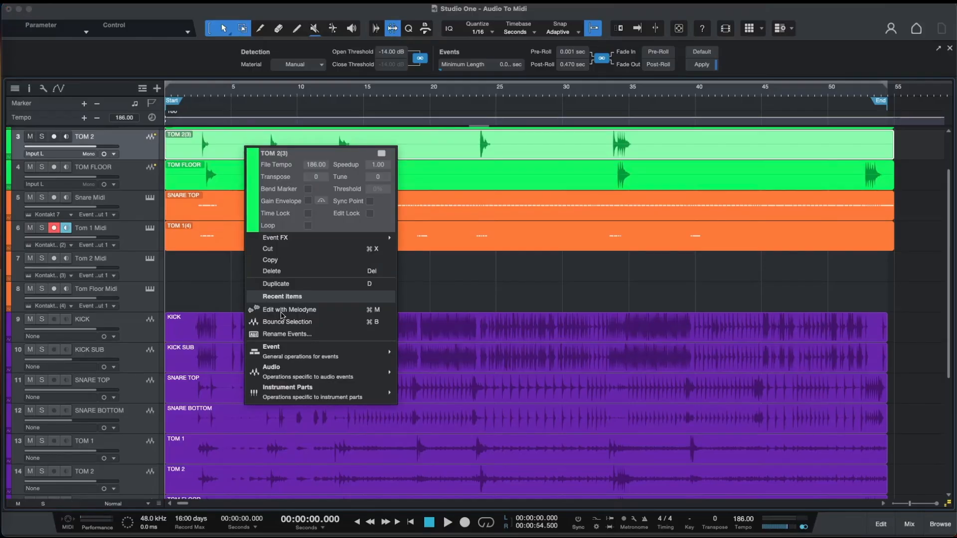
pyautogui.click(299, 309)
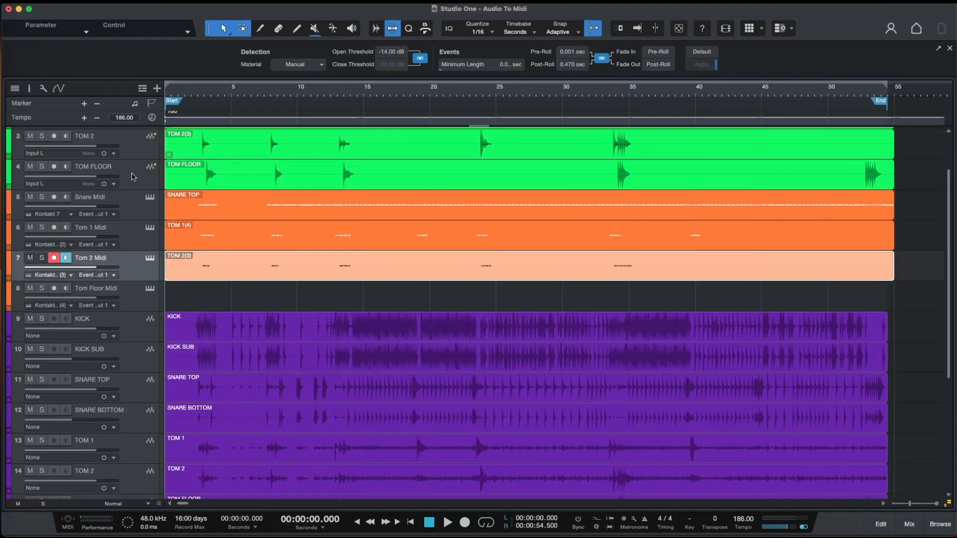
# - Analyze the cleaned TOM FLOOR event with Melodyne and copy it as a MIDI part onto the Tom Floor Midi track
pyautogui.click(134, 176)
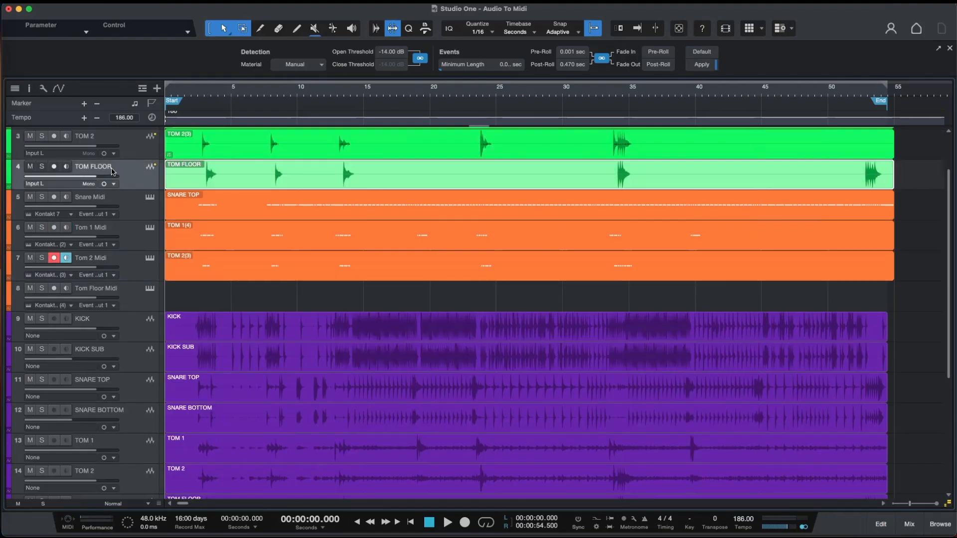
pyautogui.rightClick(247, 173)
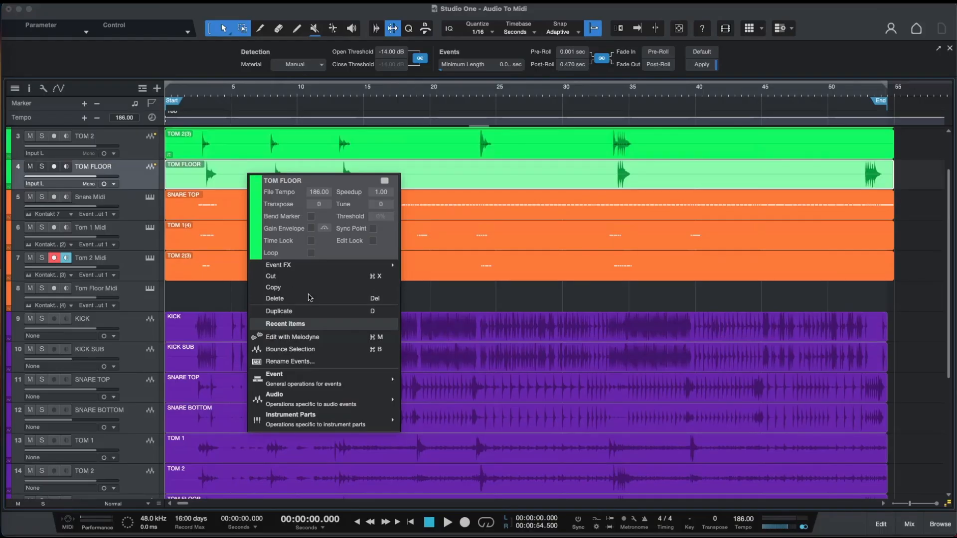
pyautogui.click(319, 337)
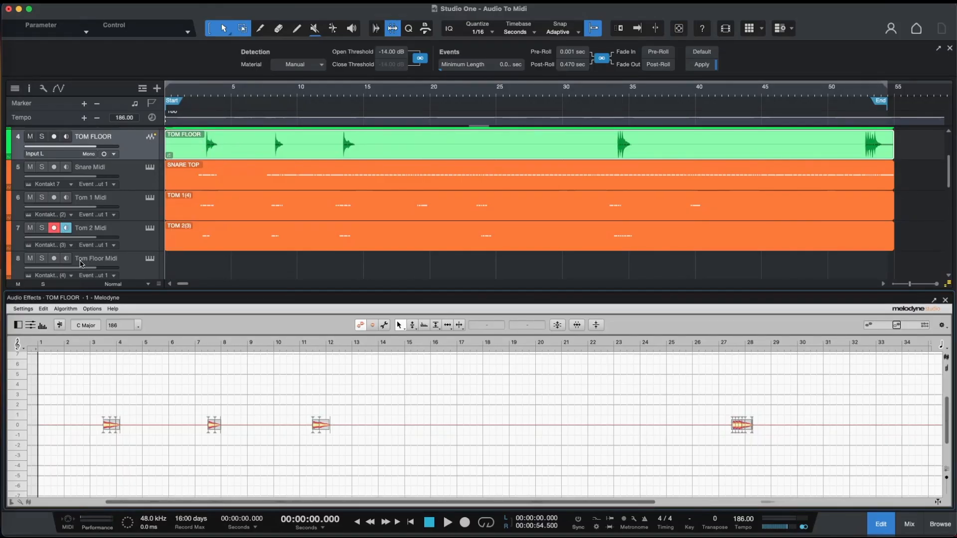
pyautogui.click(230, 145)
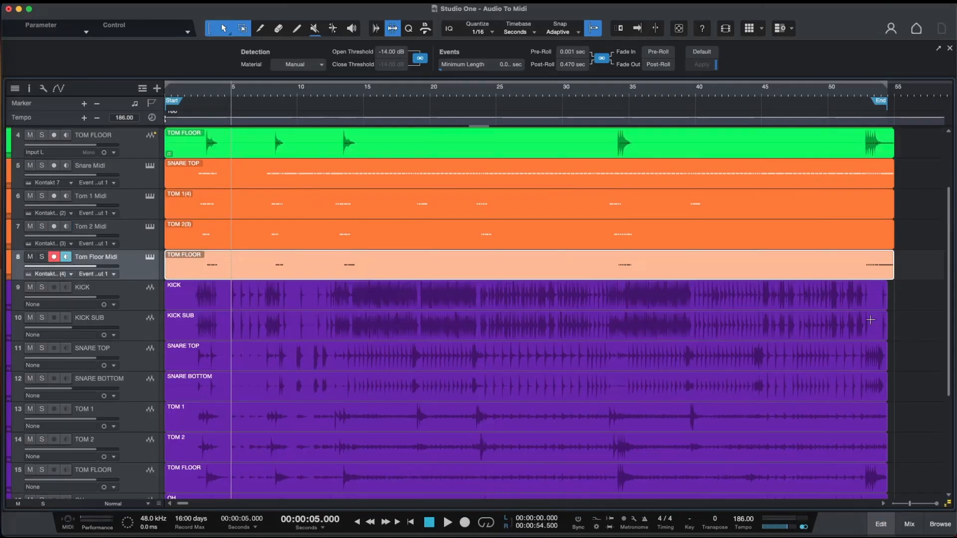
# - Review the converted parts on the Snare, Tom 1, Tom 2 and Tom Floor MIDI tracks one after another
pyautogui.scroll(3, 870, 320)
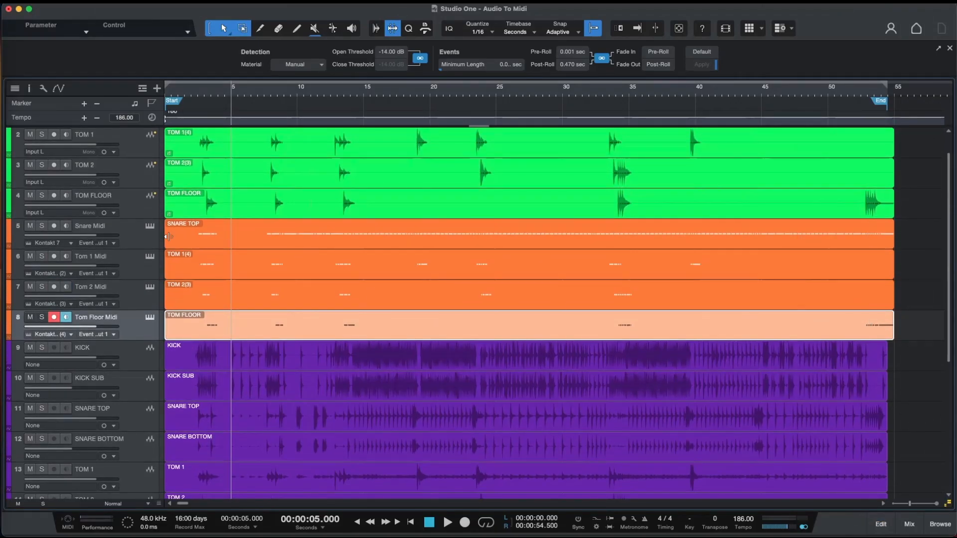
pyautogui.click(221, 237)
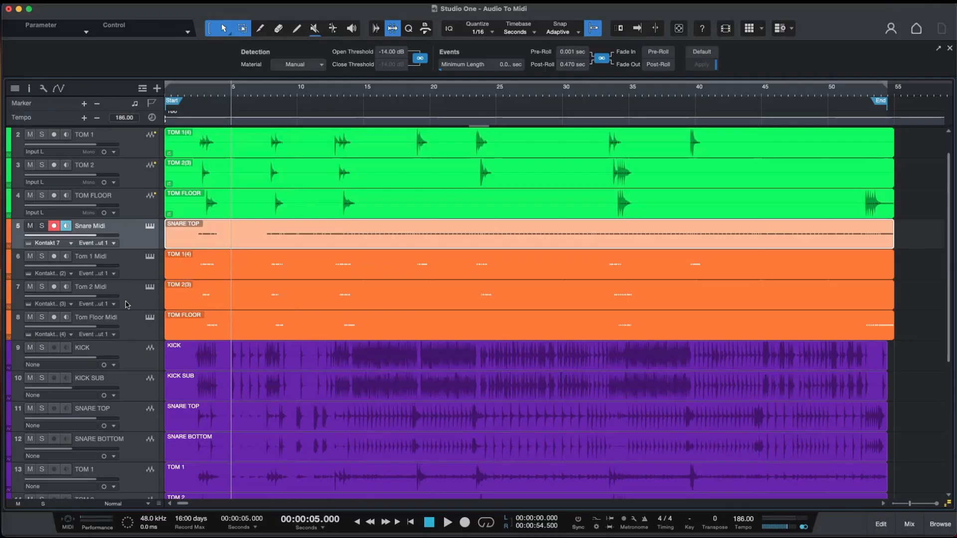
pyautogui.click(132, 269)
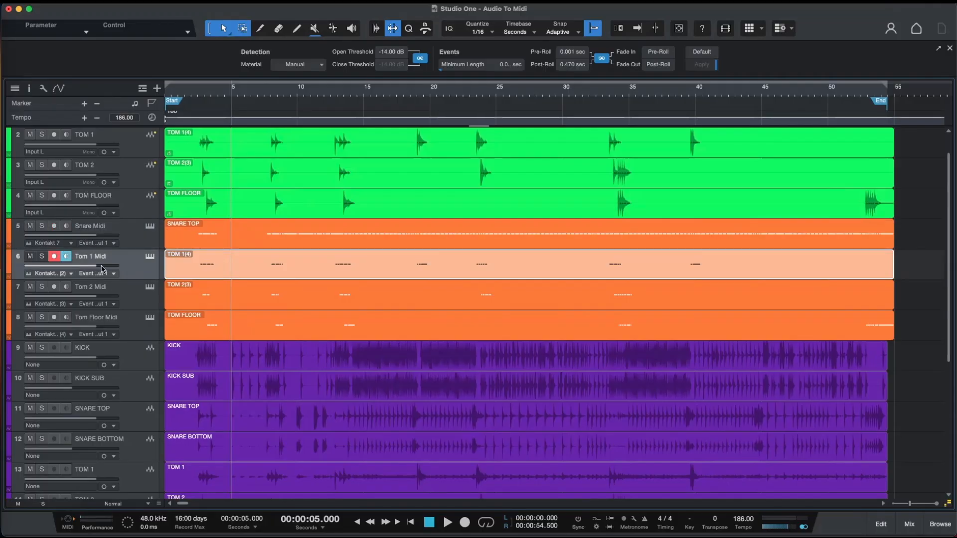
pyautogui.click(126, 298)
pyautogui.click(130, 329)
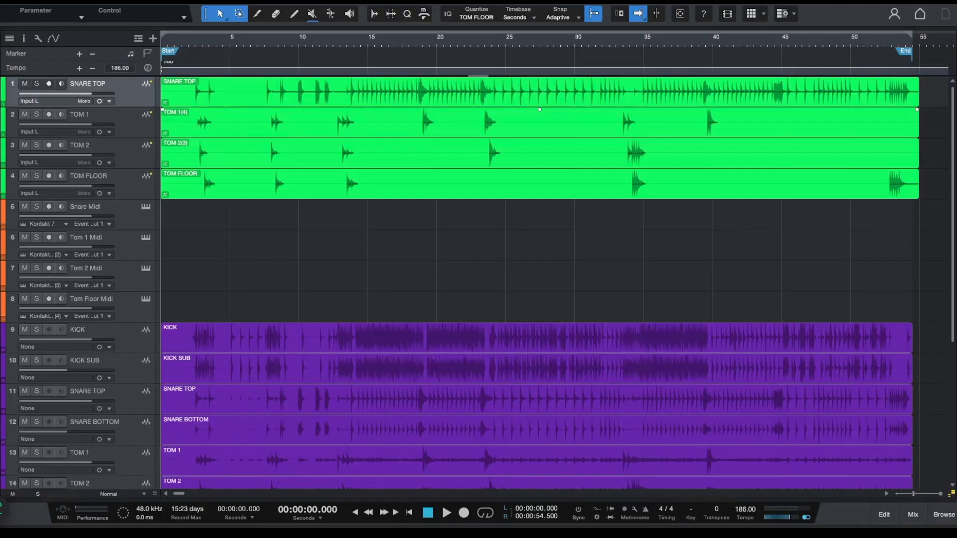
# - Analyze the cleaned SNARE TOP event with Audio Bend, copy its transients as a MIDI part onto the Snare Midi track and view the notes
pyautogui.click(374, 13)
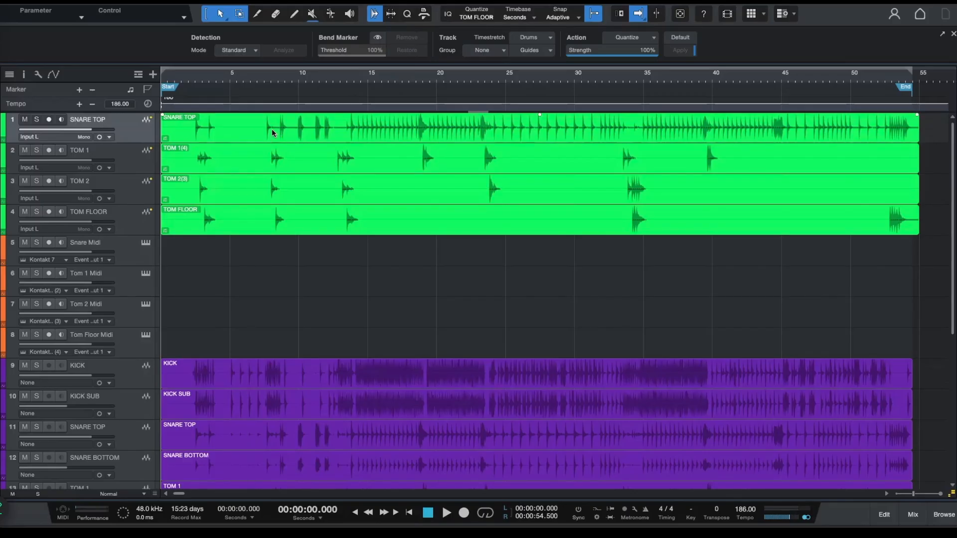
pyautogui.click(281, 139)
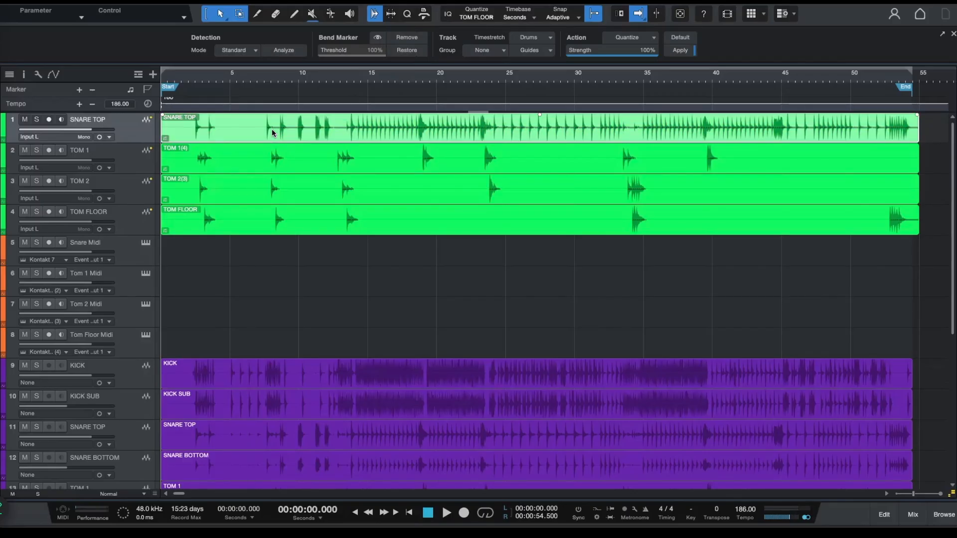
pyautogui.click(285, 50)
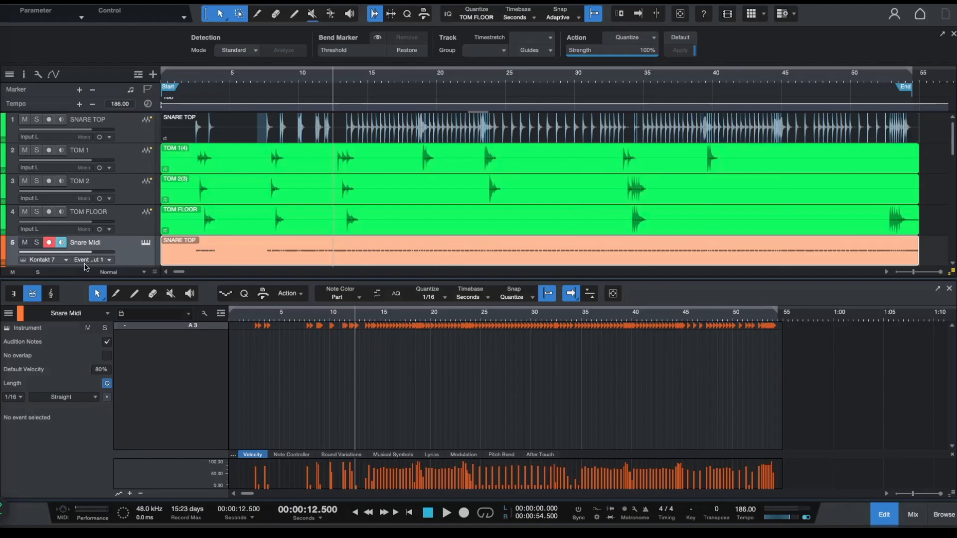
pyautogui.press('F2')
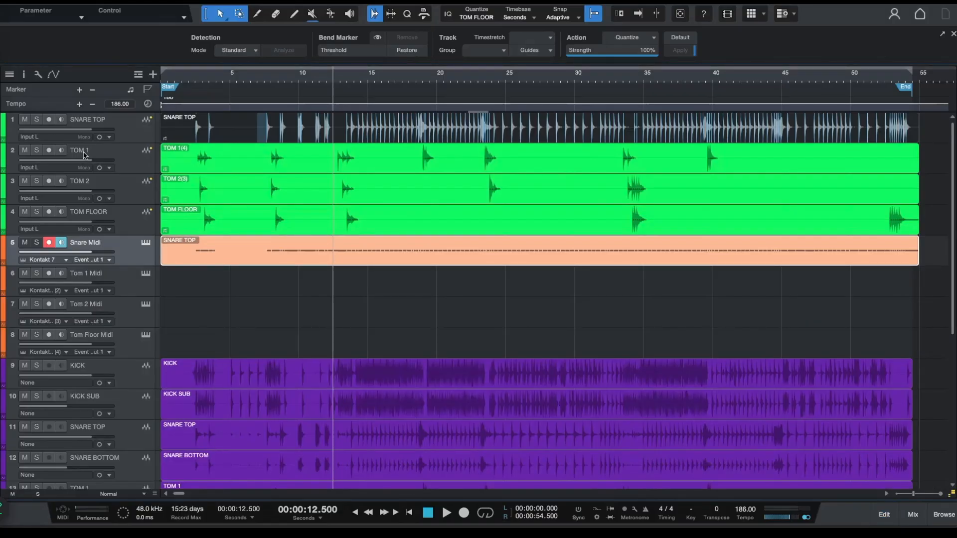
# - Detect the TOM 1 event's transients with Audio Bend, copy them as a MIDI part onto Tom 1 Midi and view the notes
pyautogui.click(111, 156)
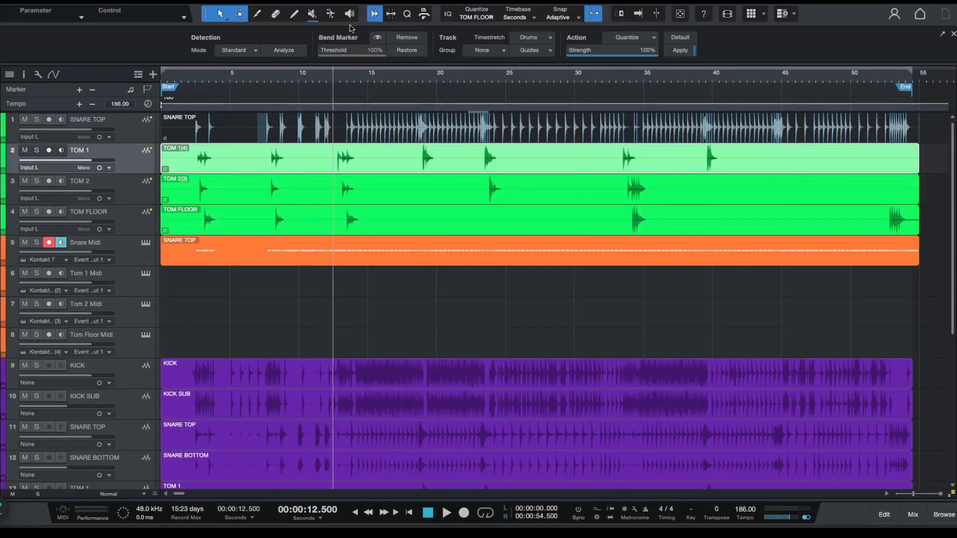
pyautogui.click(371, 161)
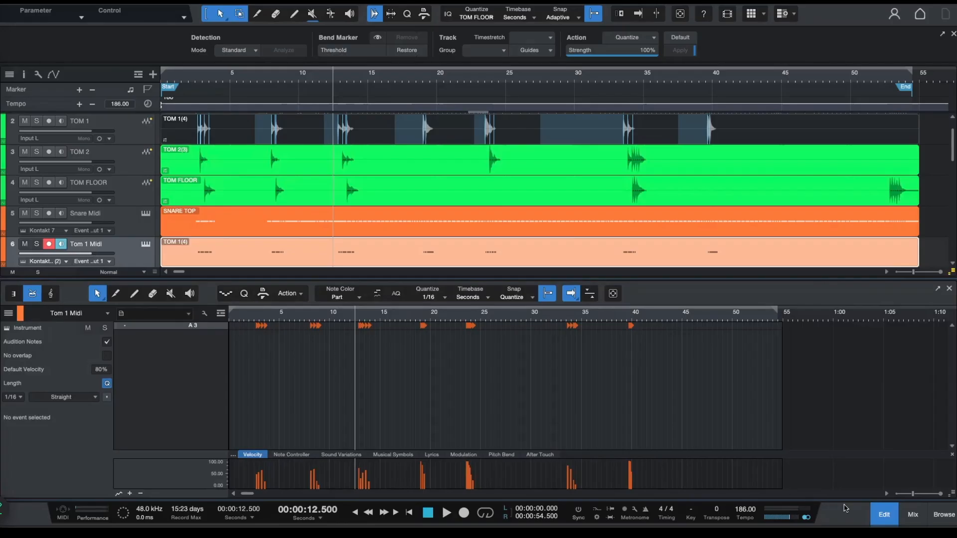
pyautogui.press('F2')
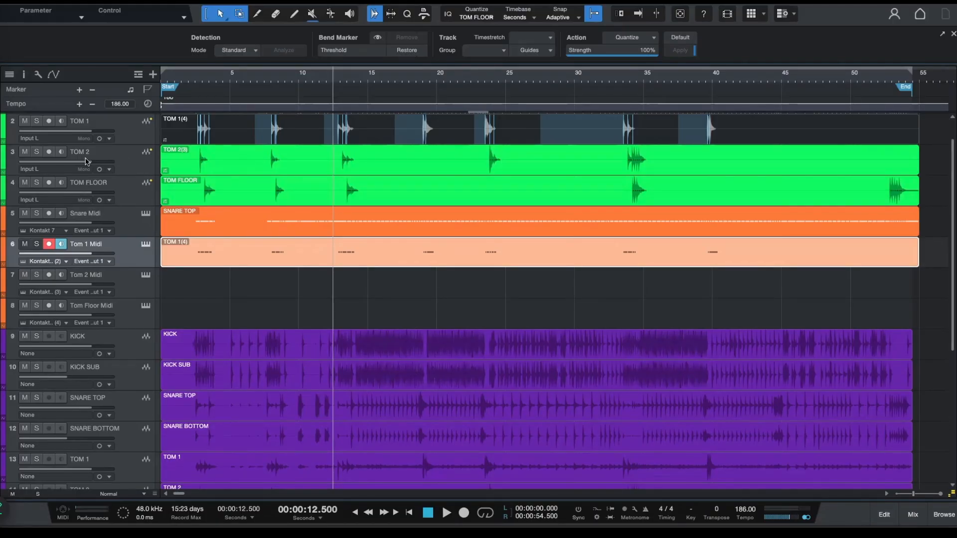
# - Detect the TOM 2 event's transients with Audio Bend, copy them as a MIDI part onto Tom 2 Midi and view the notes
pyautogui.click(113, 159)
pyautogui.scroll(-1, 112, 158)
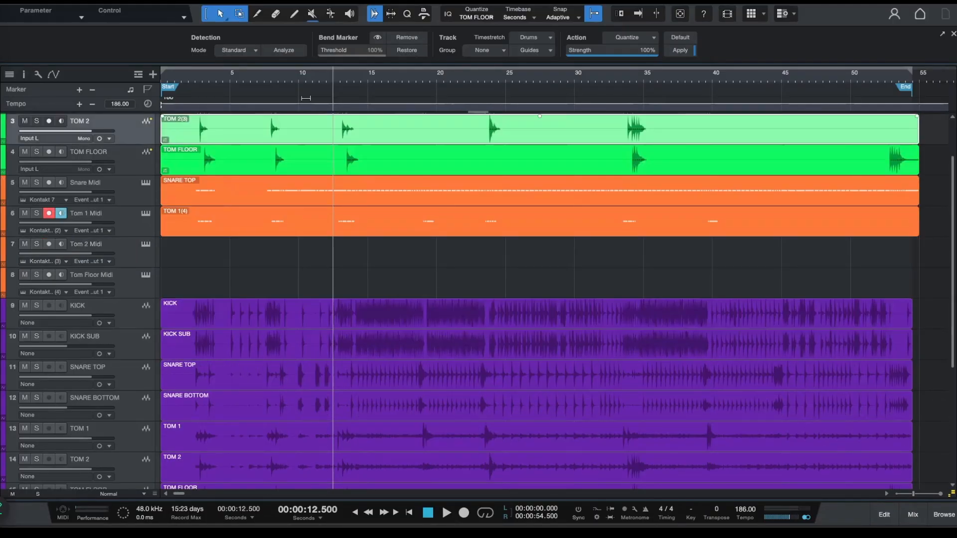
pyautogui.click(289, 52)
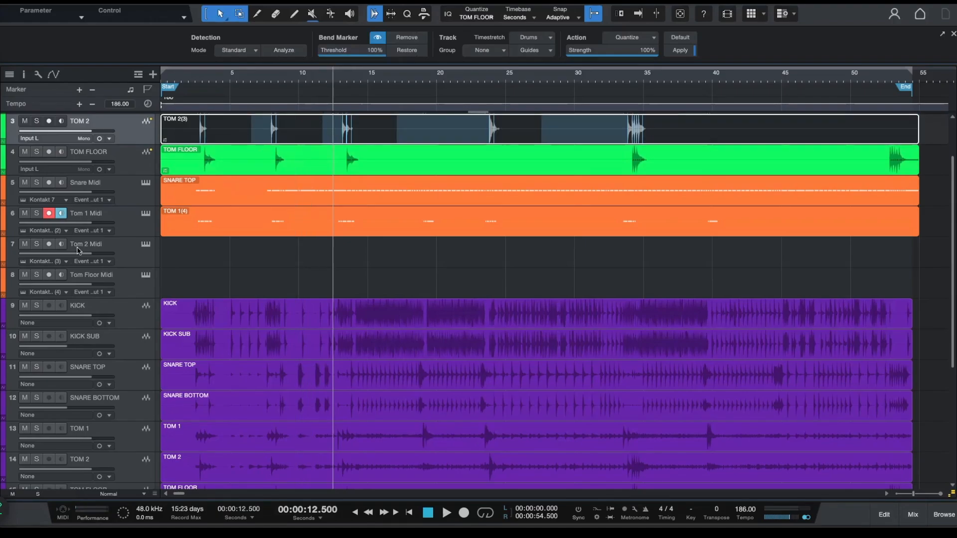
pyautogui.moveTo(303, 138); pyautogui.dragTo(304, 251)
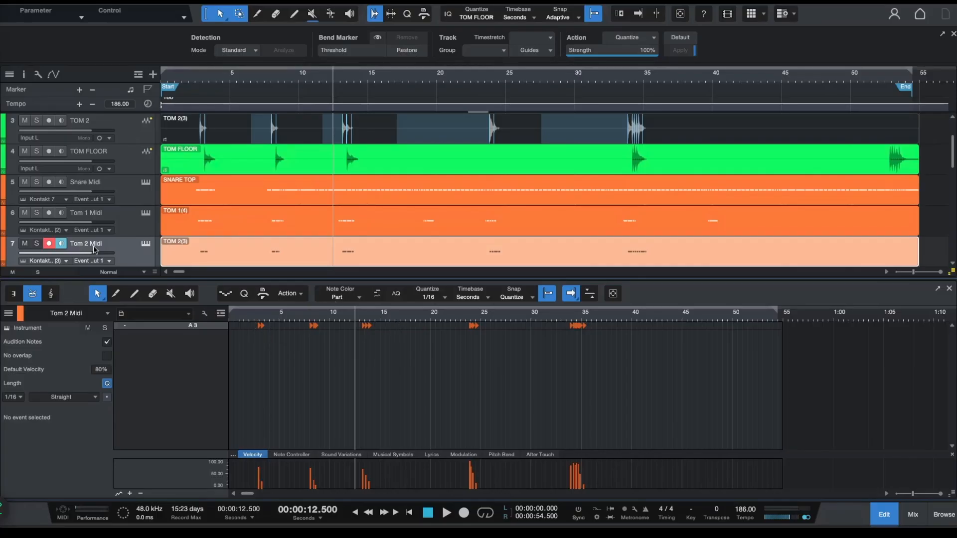
pyautogui.press('F2')
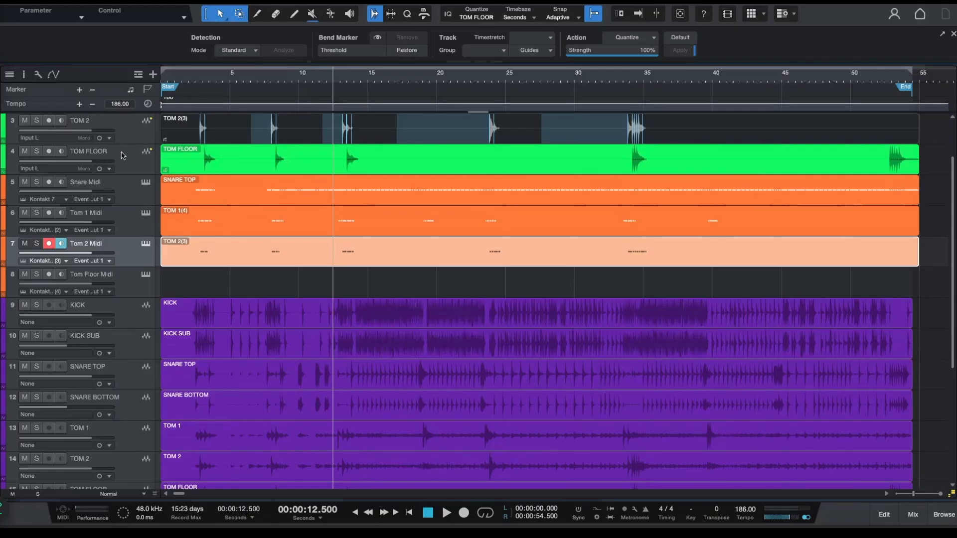
# - Analyze the cleaned TOM FLOOR event for transients with Audio Bend
pyautogui.click(122, 156)
pyautogui.scroll(-1, 120, 125)
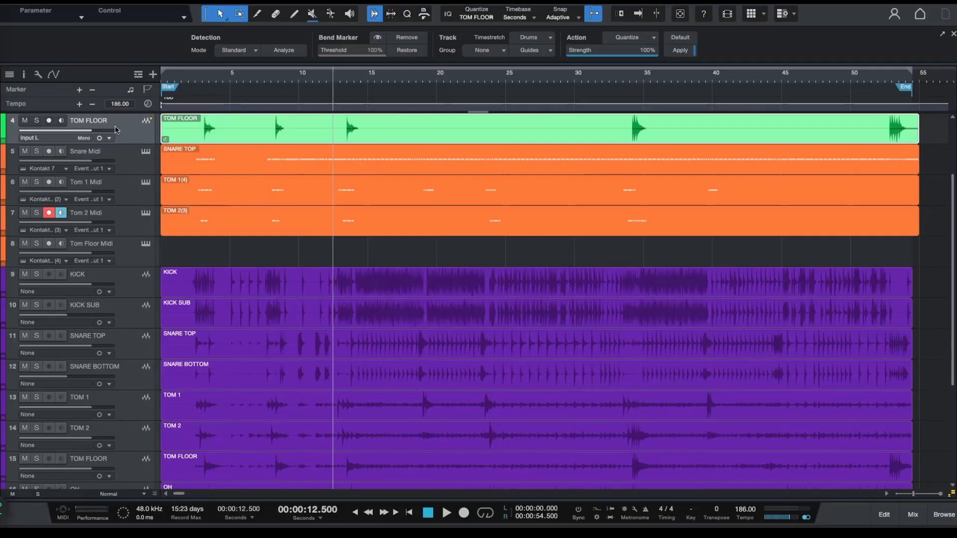
pyautogui.click(283, 50)
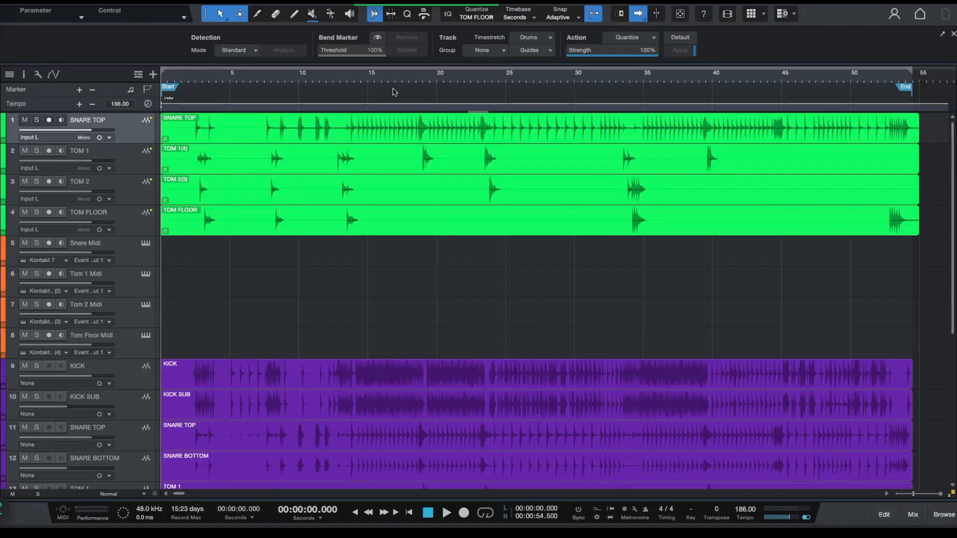
# - Show the Quantize settings, look at the Grid mode and return to Groove mode
pyautogui.click(407, 14)
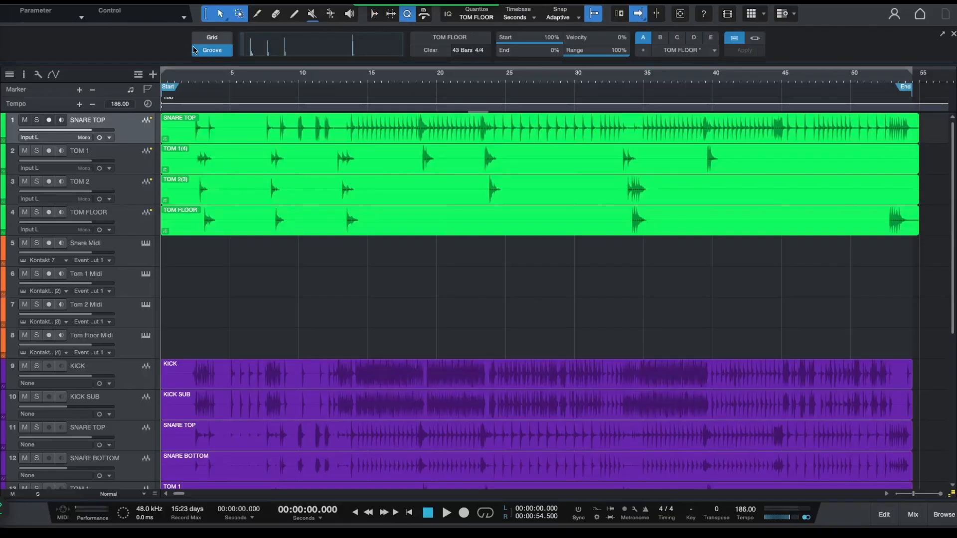
pyautogui.click(218, 39)
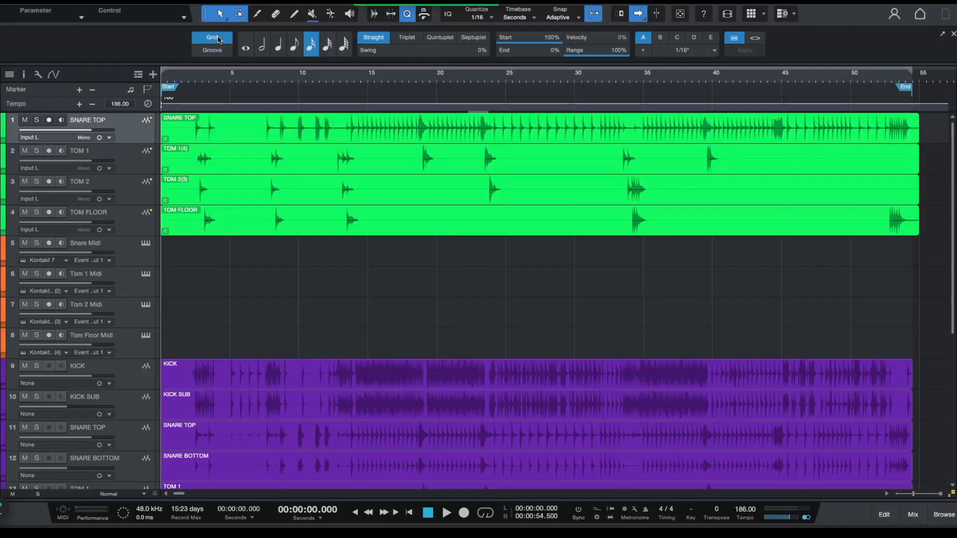
pyautogui.click(213, 52)
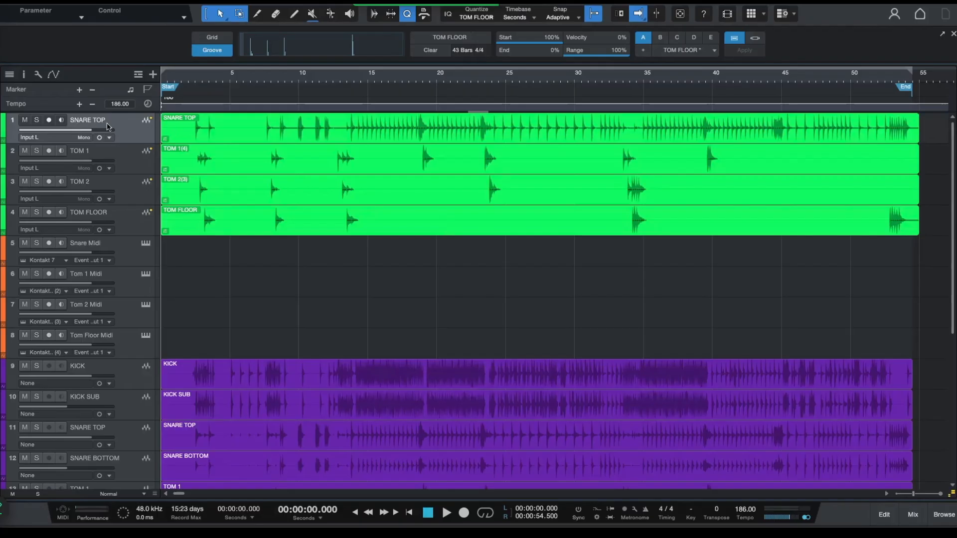
# - Extract the SNARE TOP event's groove, place it as a MIDI part at the start of the Snare Midi track and check its notes
pyautogui.click(230, 139)
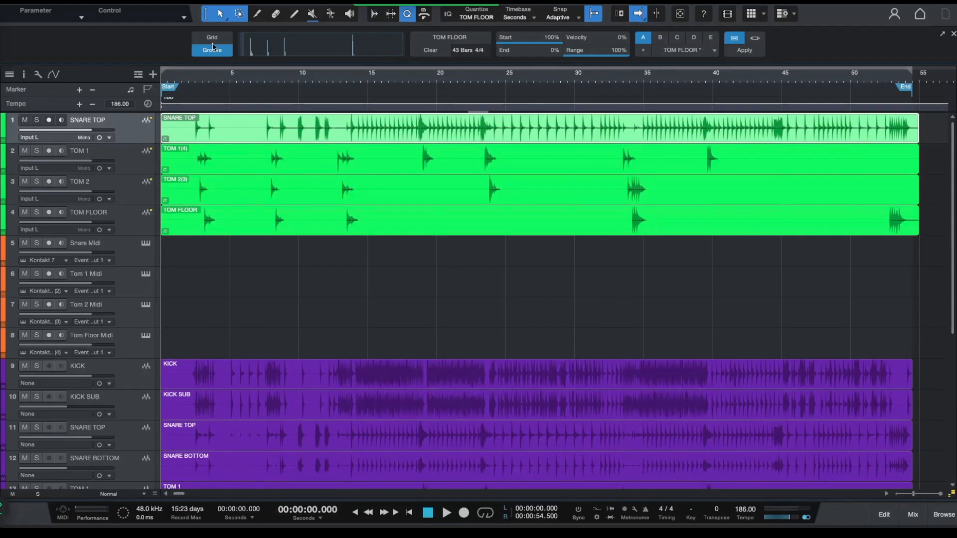
pyautogui.moveTo(361, 130); pyautogui.dragTo(369, 50)
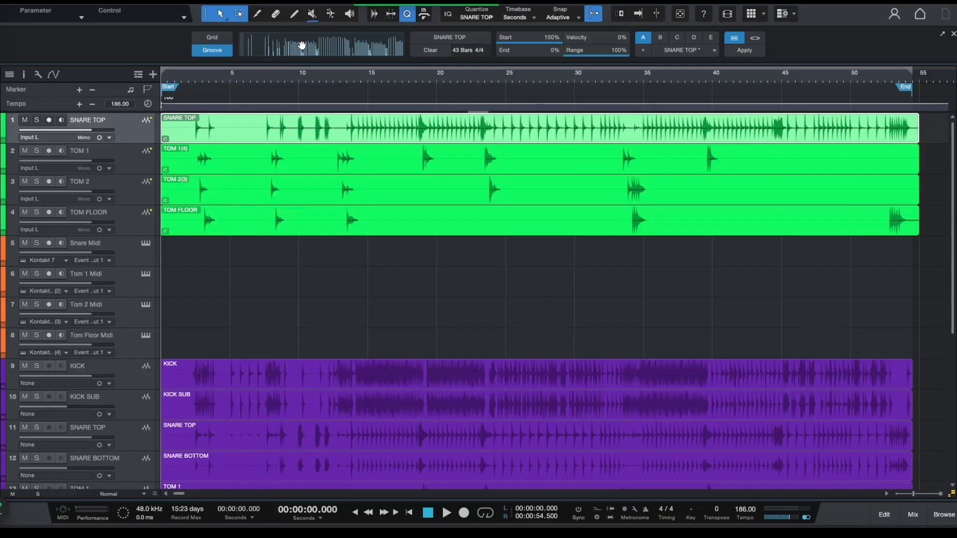
pyautogui.moveTo(302, 45); pyautogui.dragTo(255, 249)
pyautogui.doubleClick(255, 249)
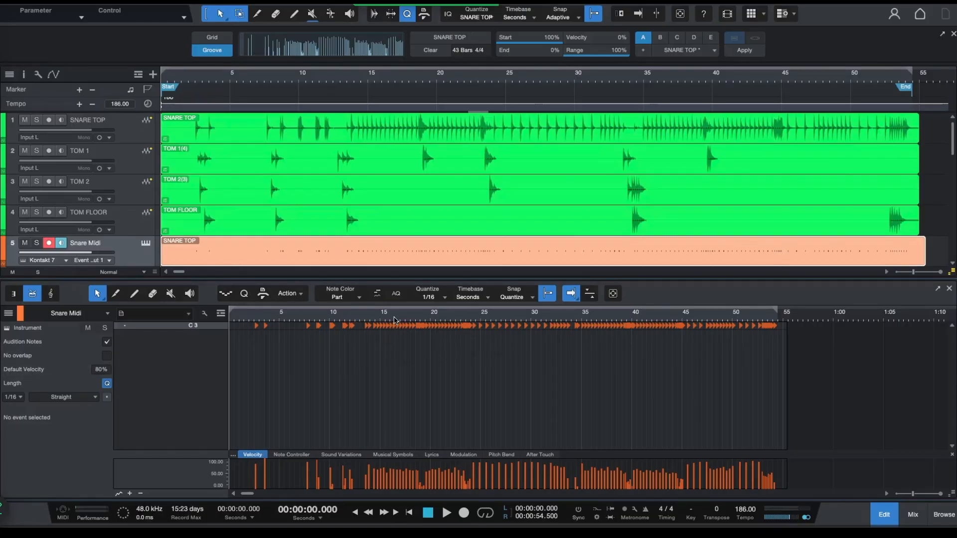
pyautogui.press('F2')
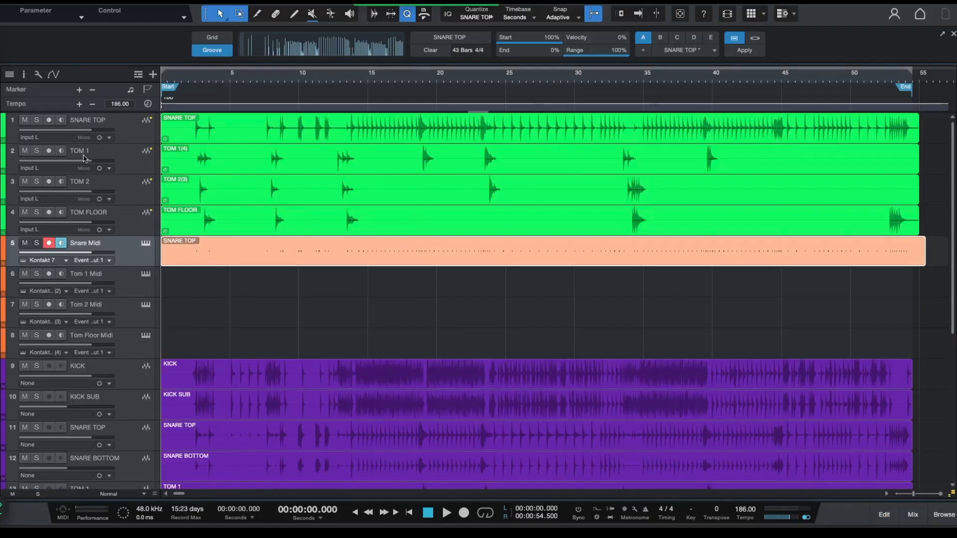
# - Extract the groove from the TOM 1 event, place it as a MIDI part on the Tom 1 Midi track and check its notes
pyautogui.click(117, 158)
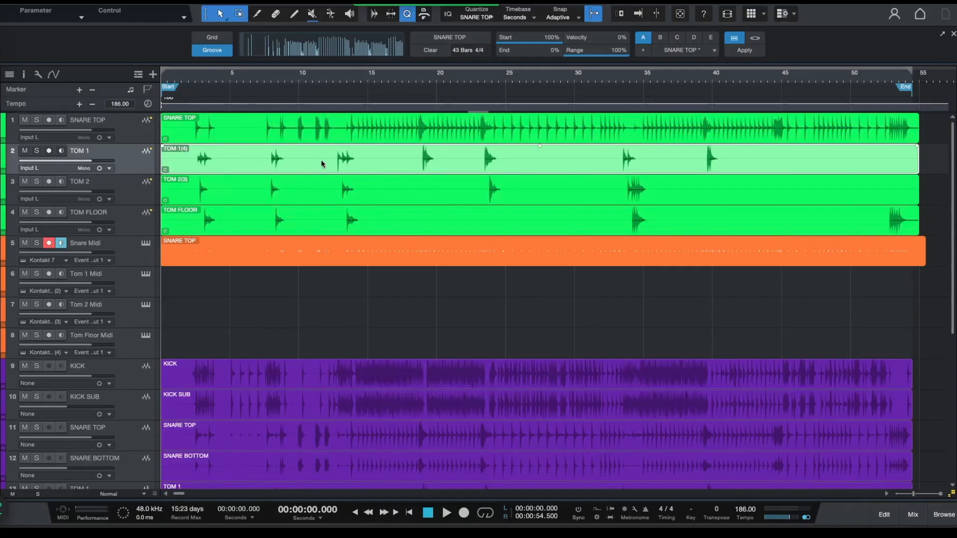
pyautogui.moveTo(321, 168); pyautogui.dragTo(298, 40)
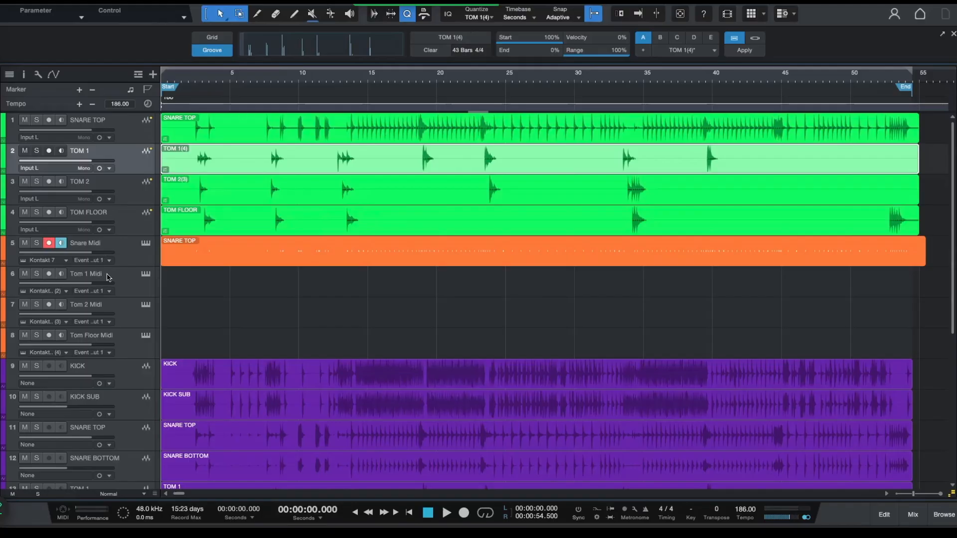
pyautogui.moveTo(269, 55); pyautogui.dragTo(269, 281)
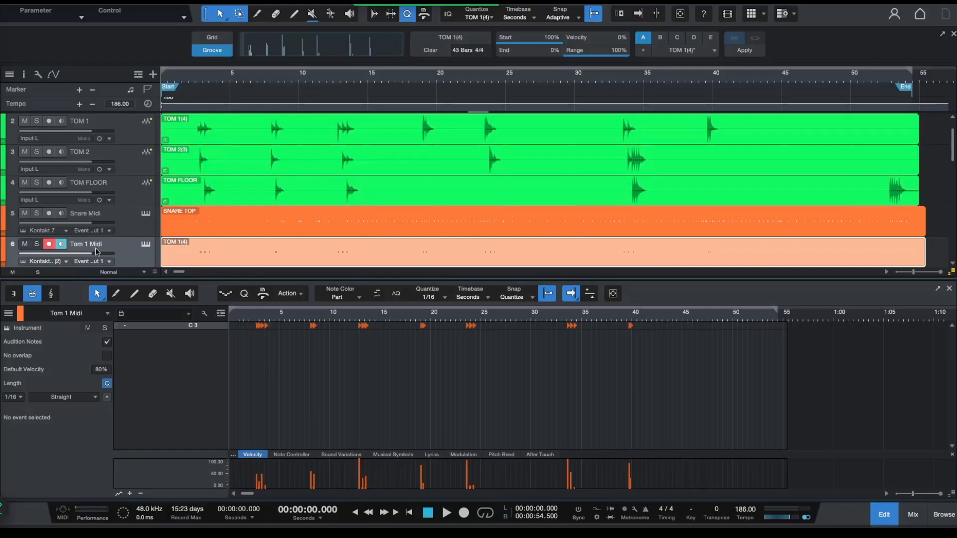
pyautogui.press('F2')
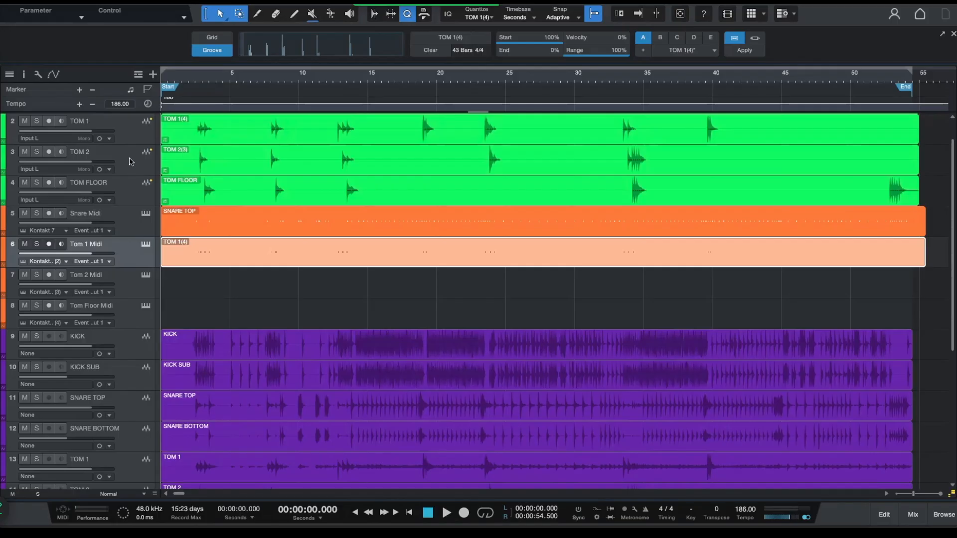
# - Extract the TOM 2 event's groove, place it as a MIDI part at the start of the Tom 2 Midi track and check its notes
pyautogui.click(337, 166)
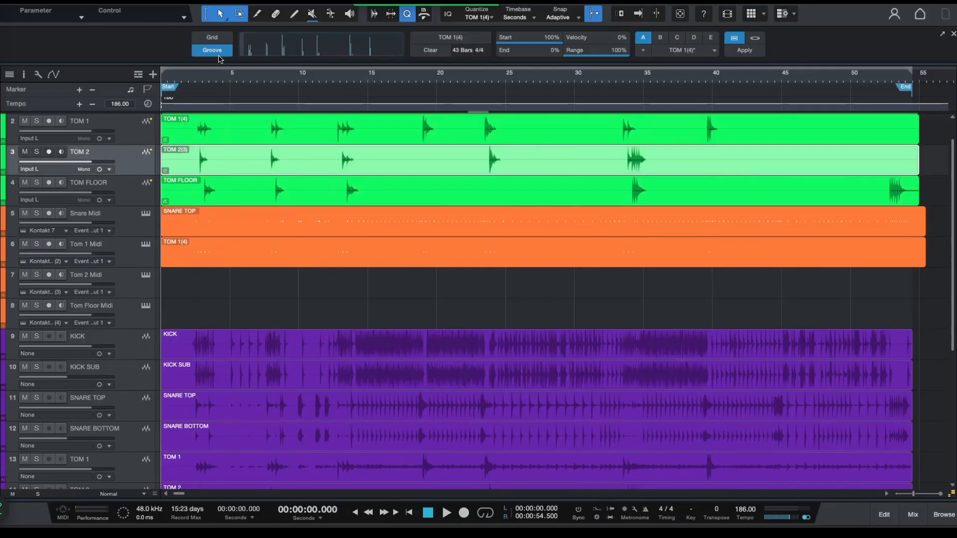
pyautogui.moveTo(329, 161); pyautogui.dragTo(396, 56)
pyautogui.moveTo(284, 47); pyautogui.dragTo(173, 284)
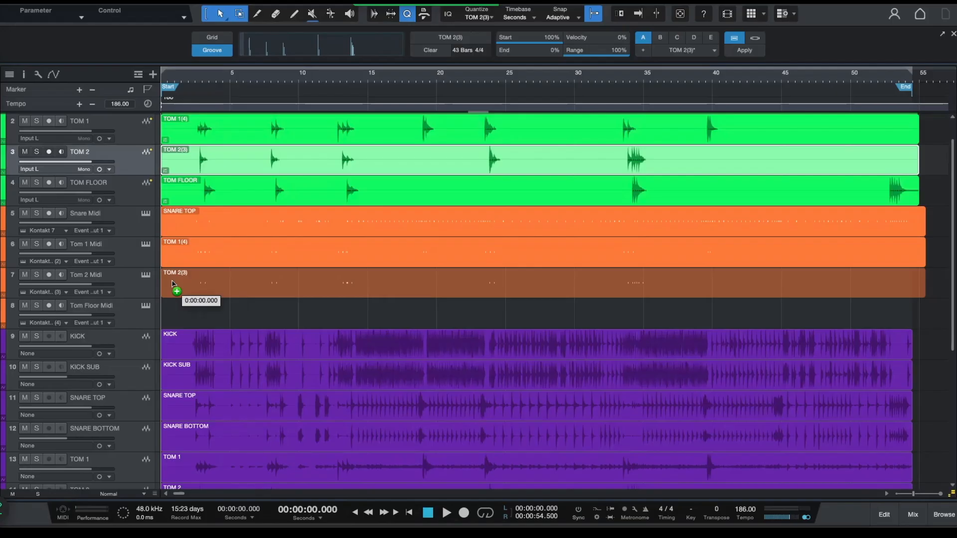
pyautogui.moveTo(174, 284); pyautogui.dragTo(174, 284)
pyautogui.doubleClick(203, 289)
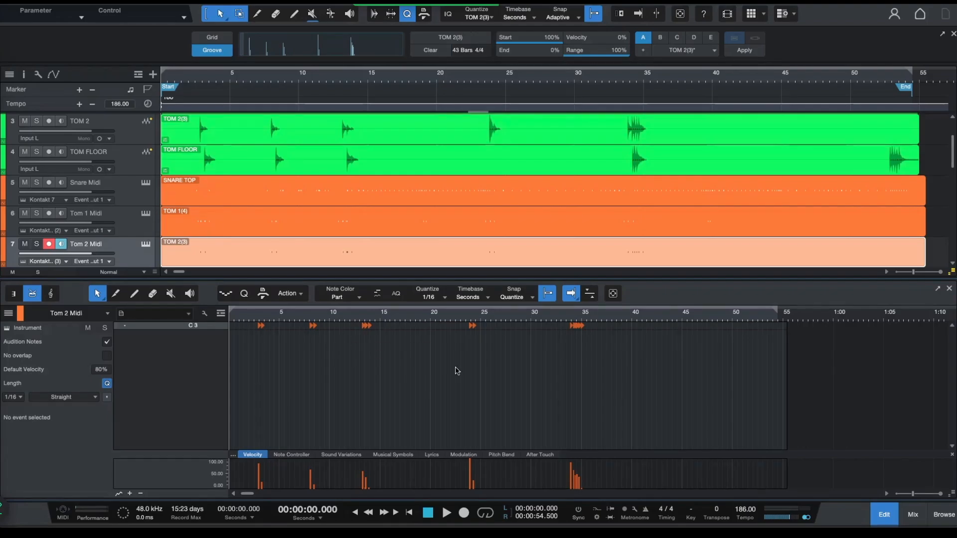
pyautogui.press('F2')
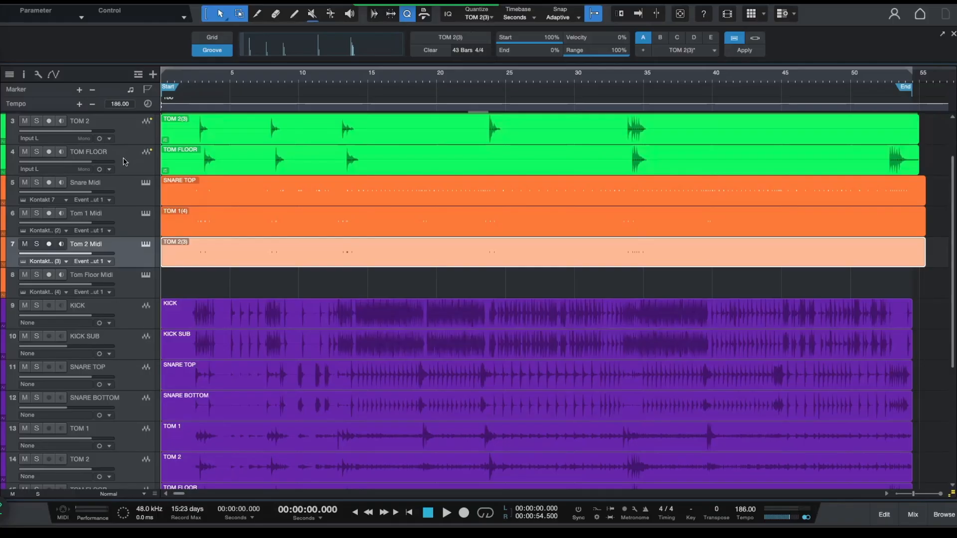
# - Extract the TOM FLOOR event's groove, place it as a MIDI part at the start of the Tom Floor Midi track and check its notes
pyautogui.click(127, 159)
pyautogui.scroll(-1, 126, 158)
pyautogui.scroll(-1, 127, 159)
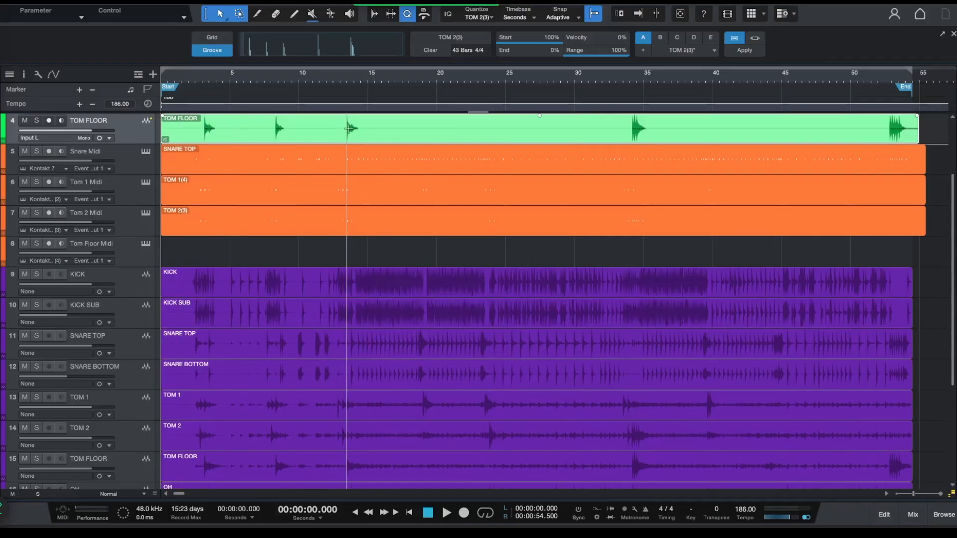
pyautogui.moveTo(349, 129); pyautogui.dragTo(354, 38)
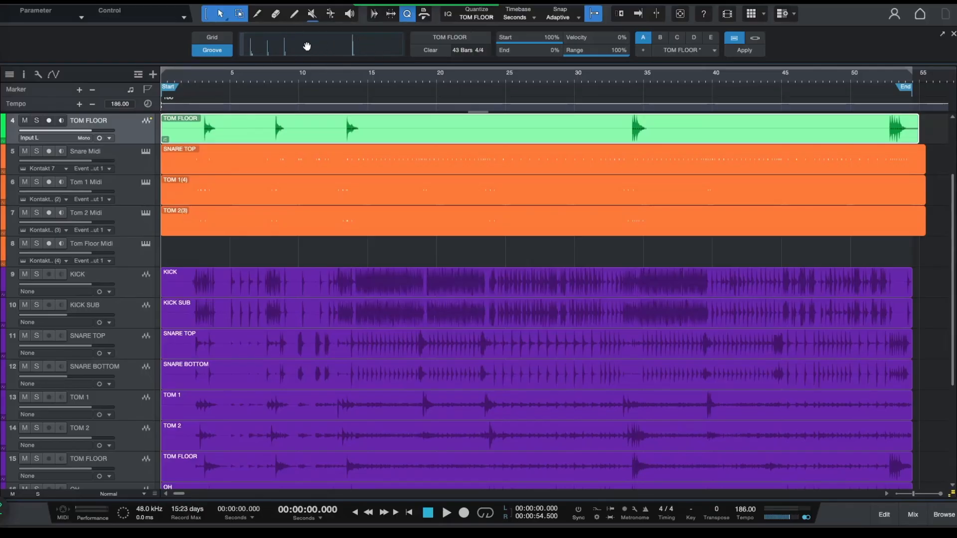
pyautogui.moveTo(307, 46); pyautogui.dragTo(171, 259)
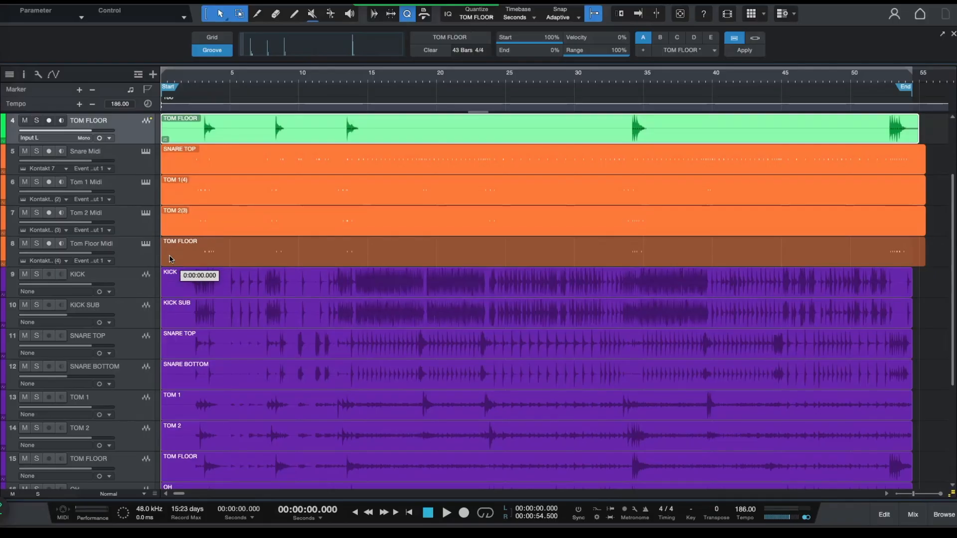
pyautogui.doubleClick(171, 258)
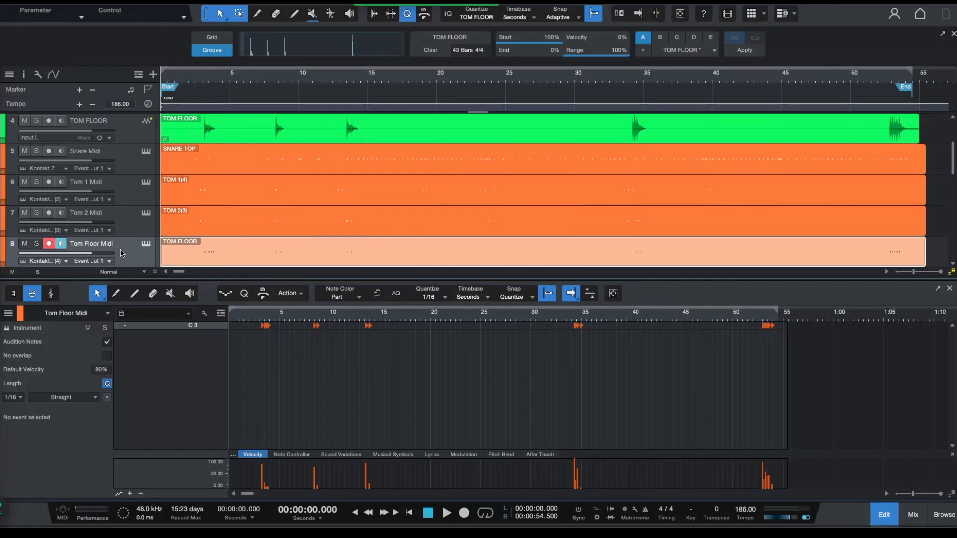
pyautogui.click(884, 514)
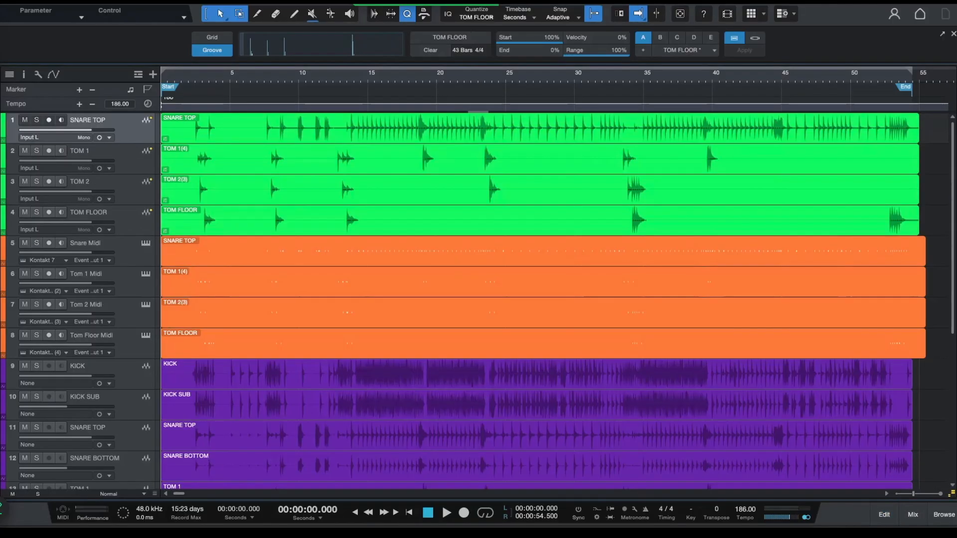